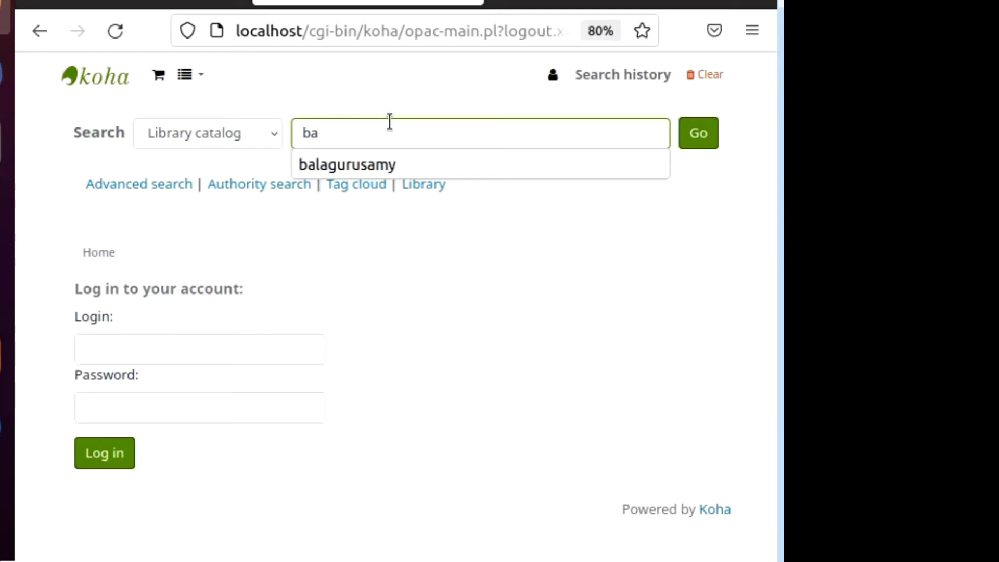
Search the catalog for author 'balagurusamy' and open the 'C Programmming and Data Structure' record.
click(362, 161)
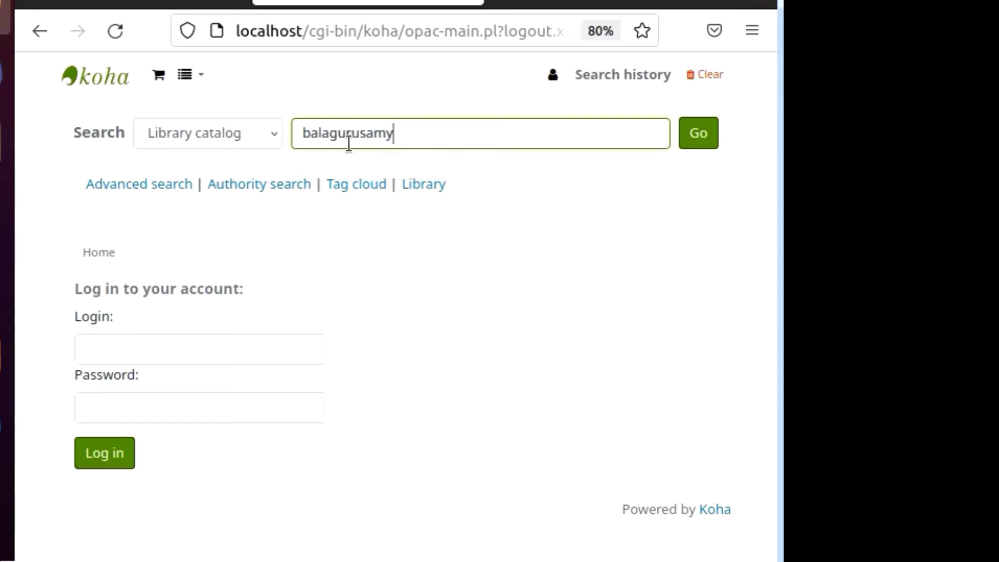
click(87, 354)
click(102, 402)
click(116, 349)
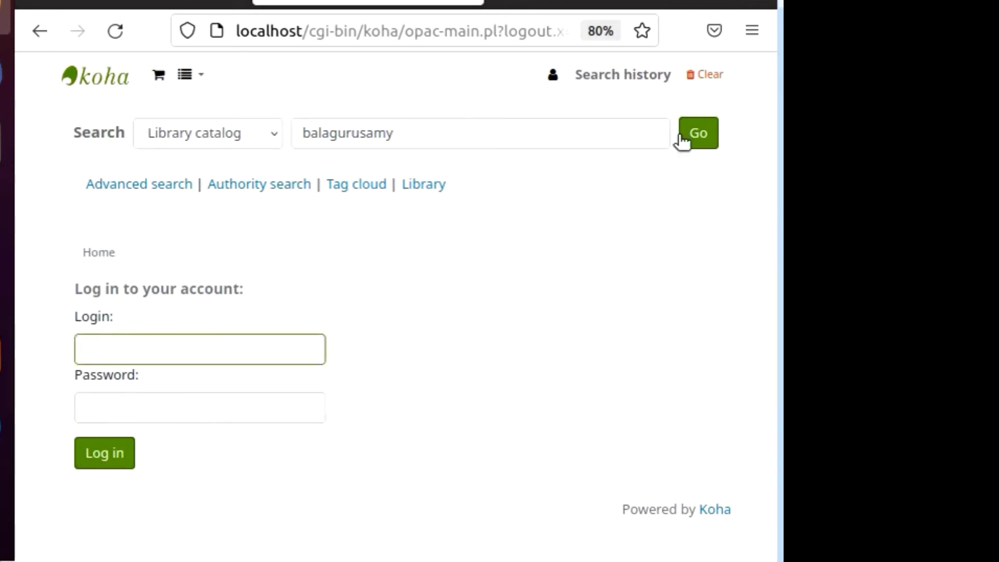
click(695, 136)
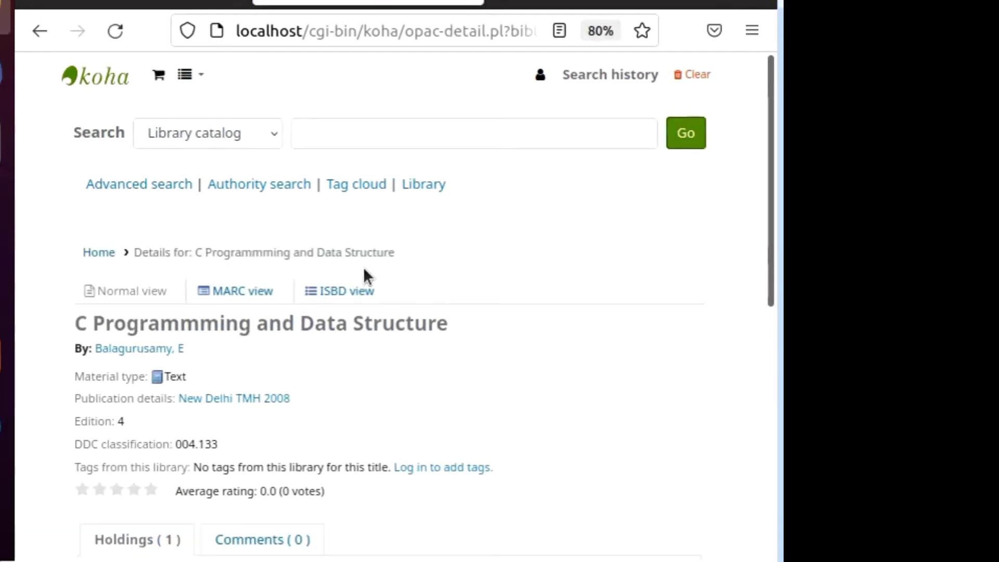
Start a hold on the title, whose only copy is checked out until 04/06/2022.
scroll(379, 285, down, 2)
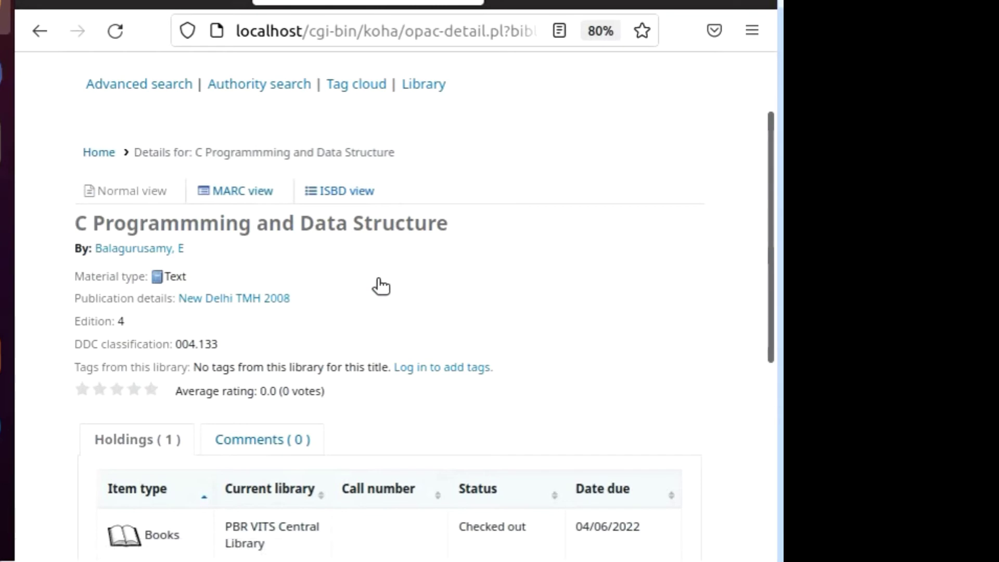
scroll(380, 285, down, 2)
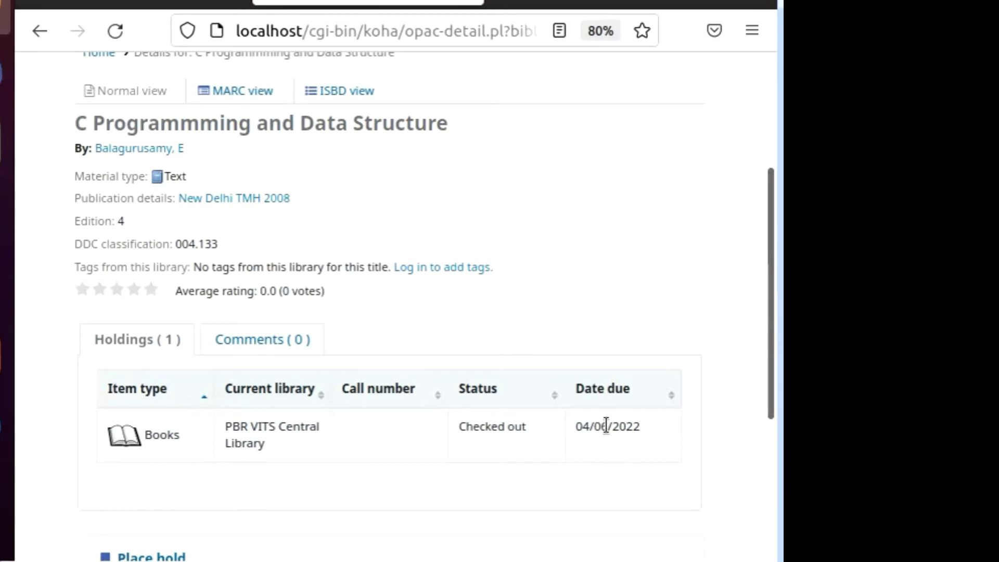
scroll(352, 373, down, 4)
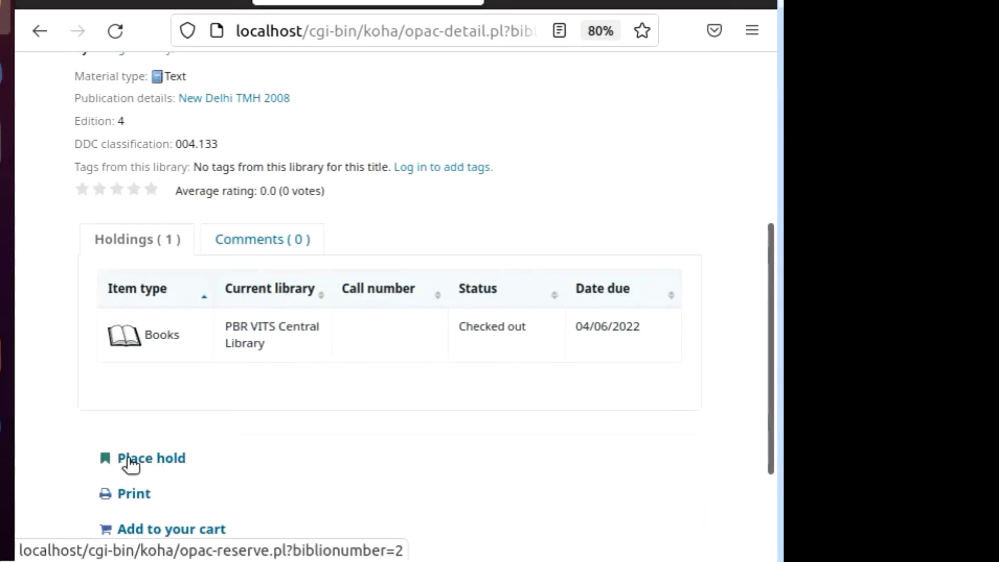
click(159, 459)
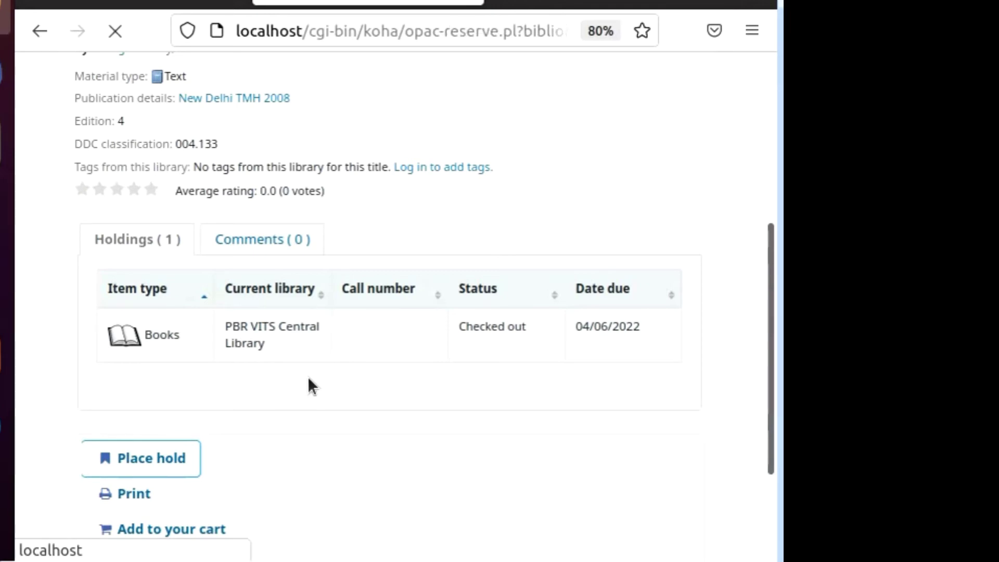
Log in with the patron's username and password, declining Firefox's offer to save the login.
click(213, 356)
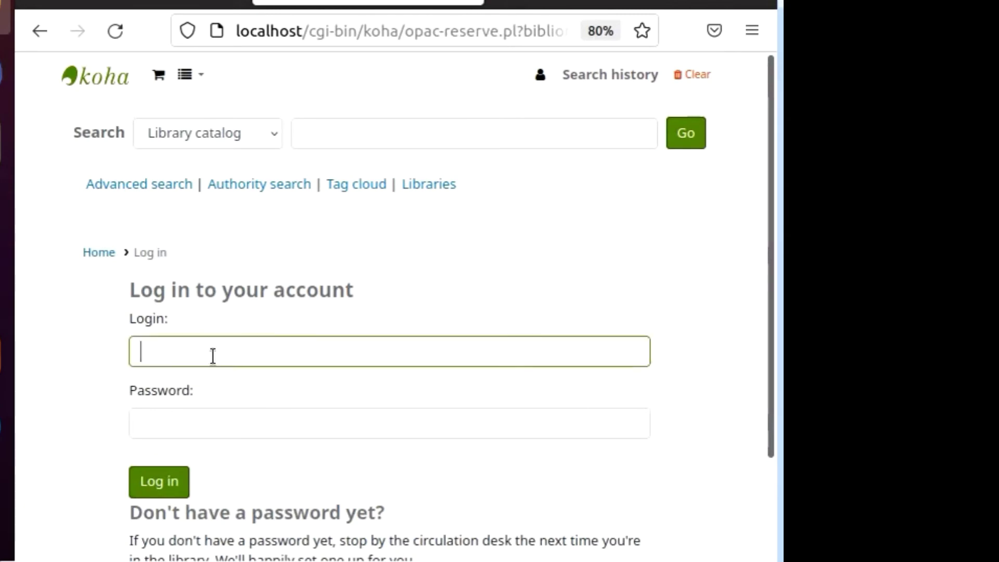
key(Tab)
text(1234)
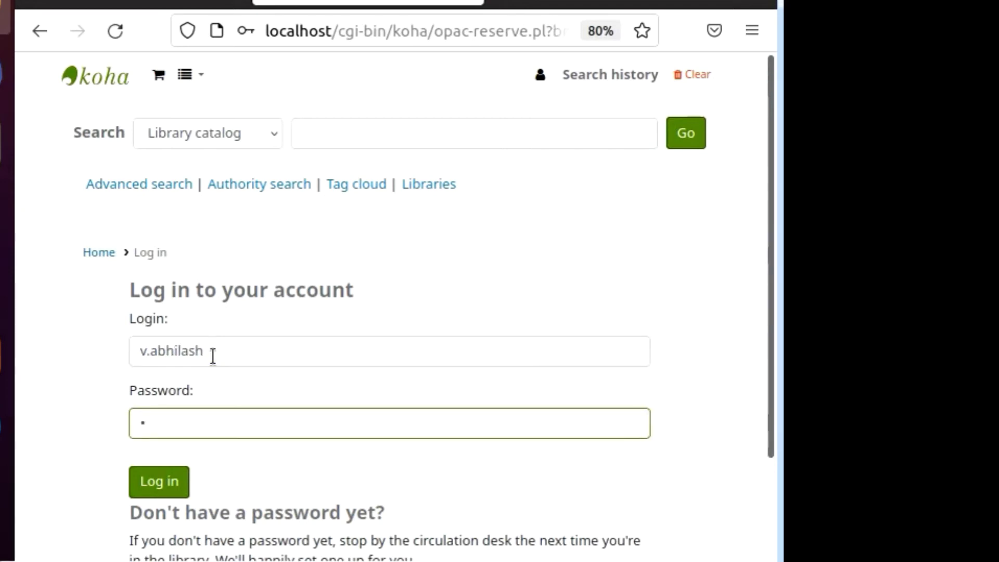
text(56789)
click(172, 481)
click(531, 301)
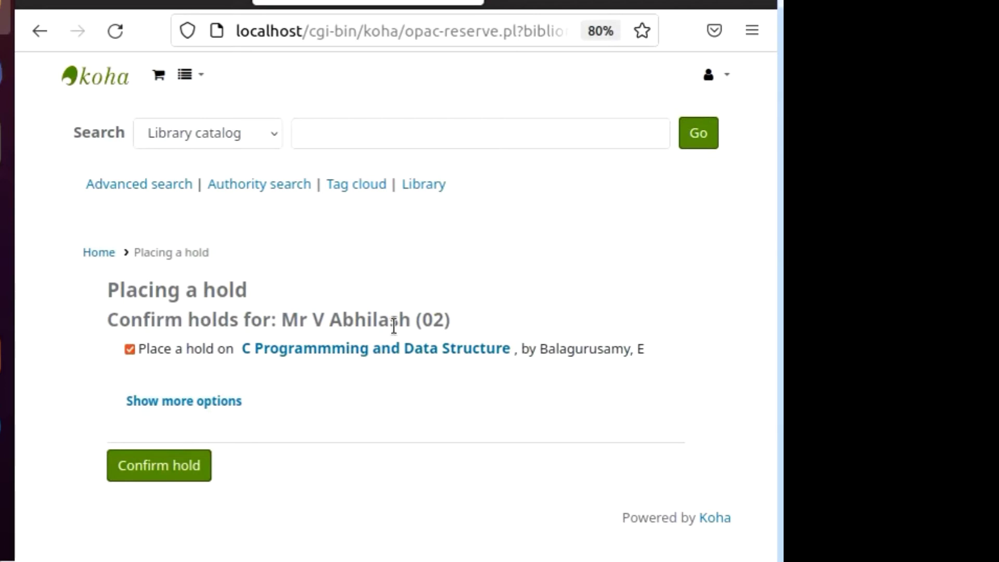
Confirm the hold with no not-needed-after date, so it never expires.
click(186, 405)
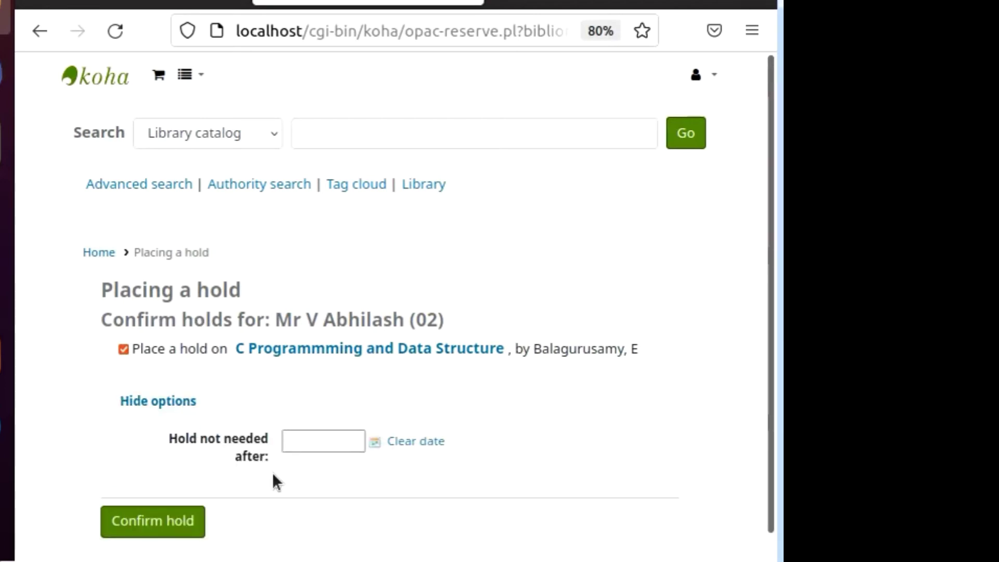
click(326, 441)
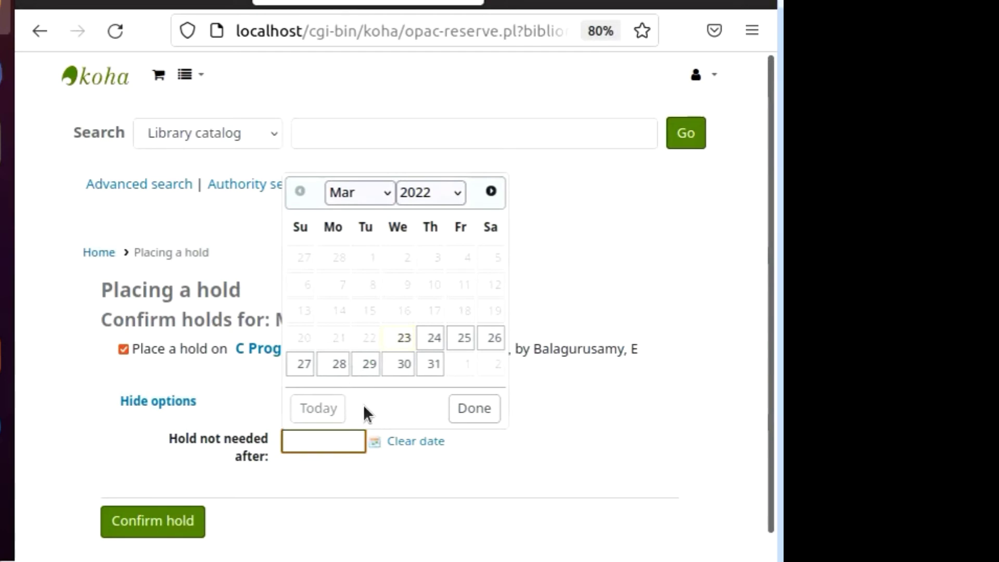
click(356, 480)
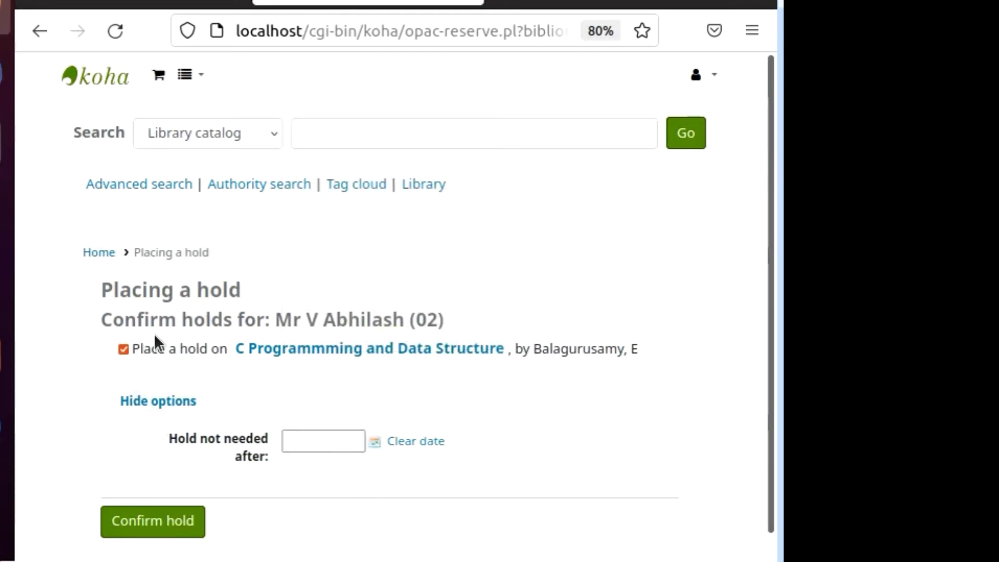
scroll(295, 367, down, 1)
click(142, 501)
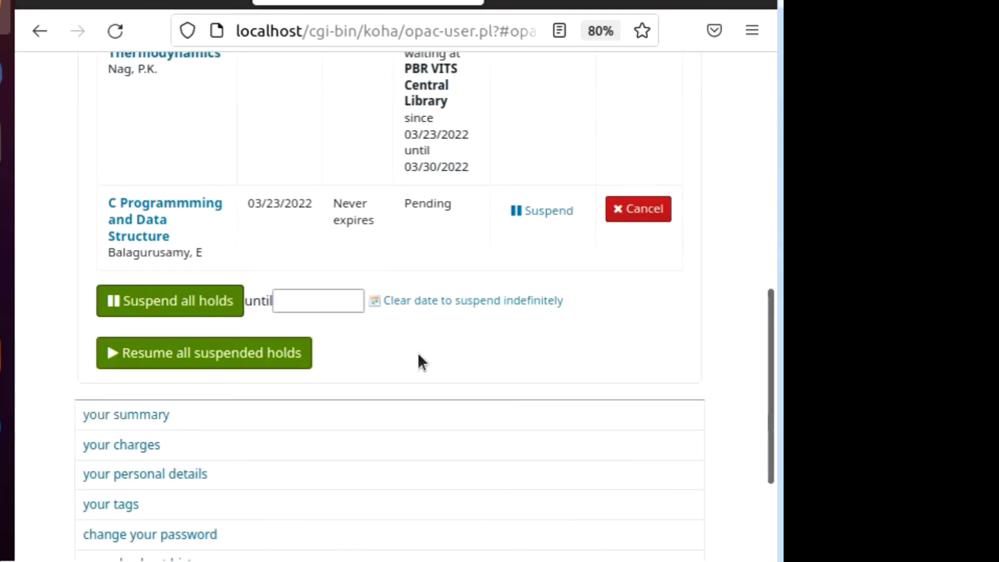
Scroll the patron's Holds (2) list to review the new pending hold beside Engineering Thermodynamics.
scroll(418, 360, up, 5)
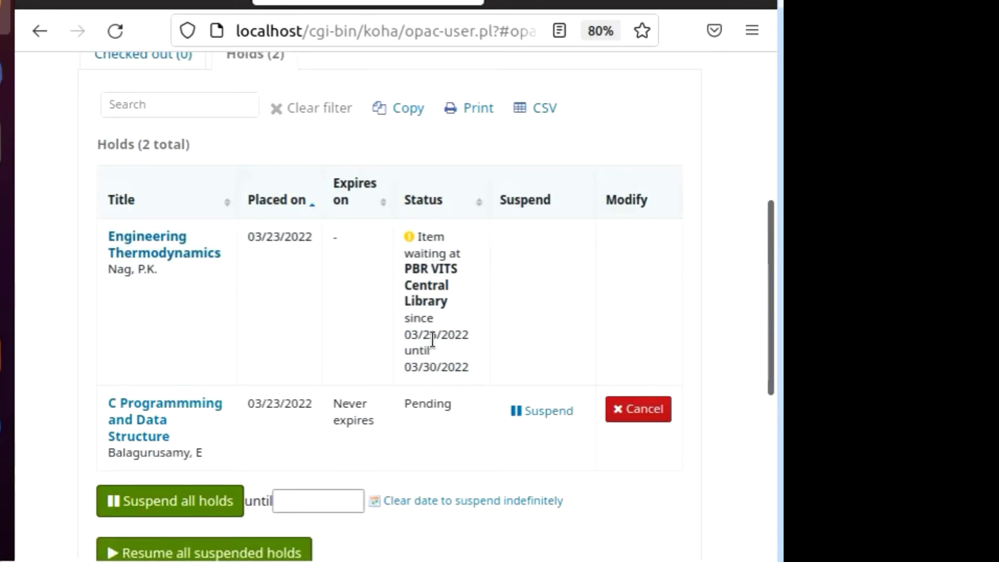
scroll(442, 334, down, 3)
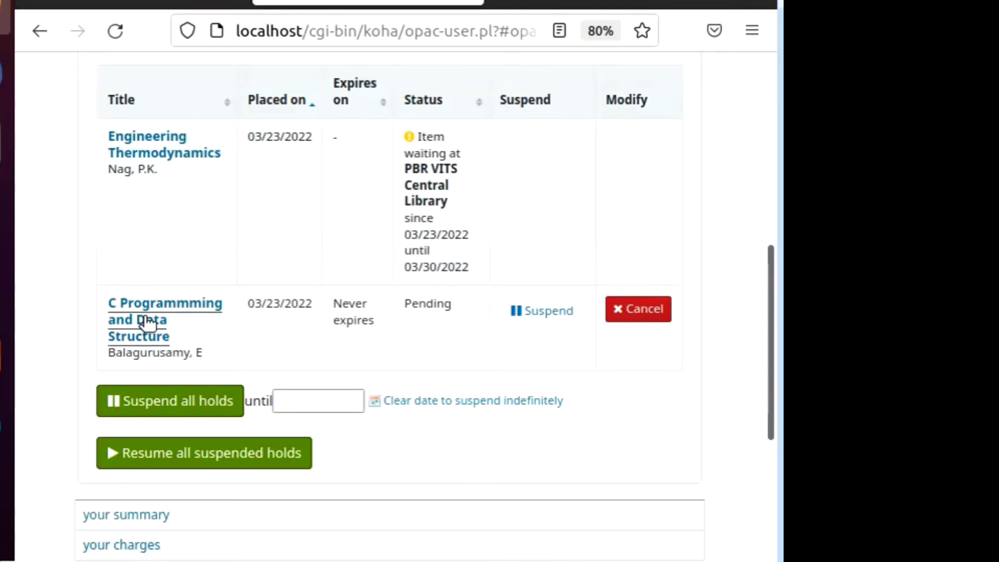
scroll(284, 333, up, 2)
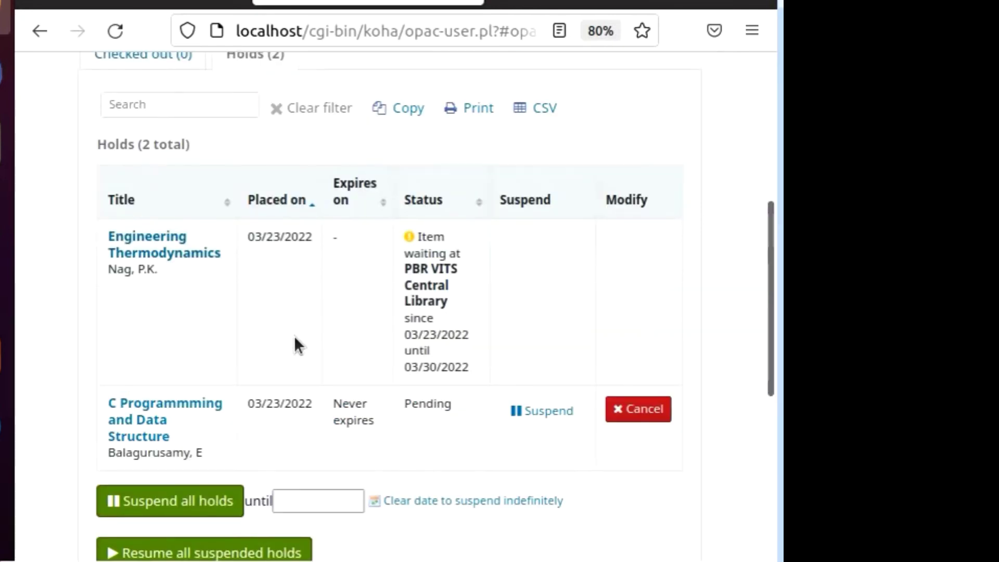
scroll(342, 415, up, 7)
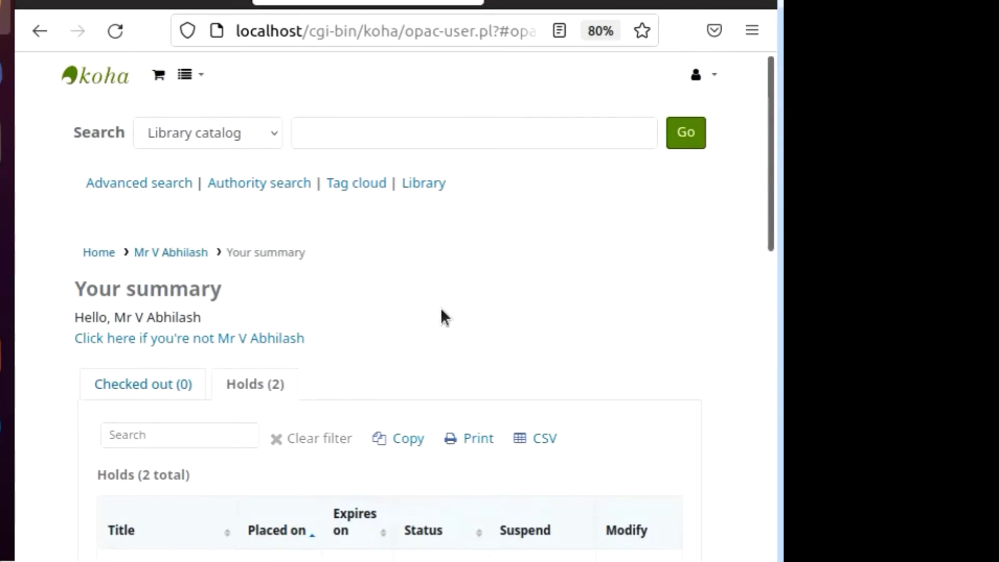
Log the patron out of the public catalog and sign in to the staff interface.
click(711, 82)
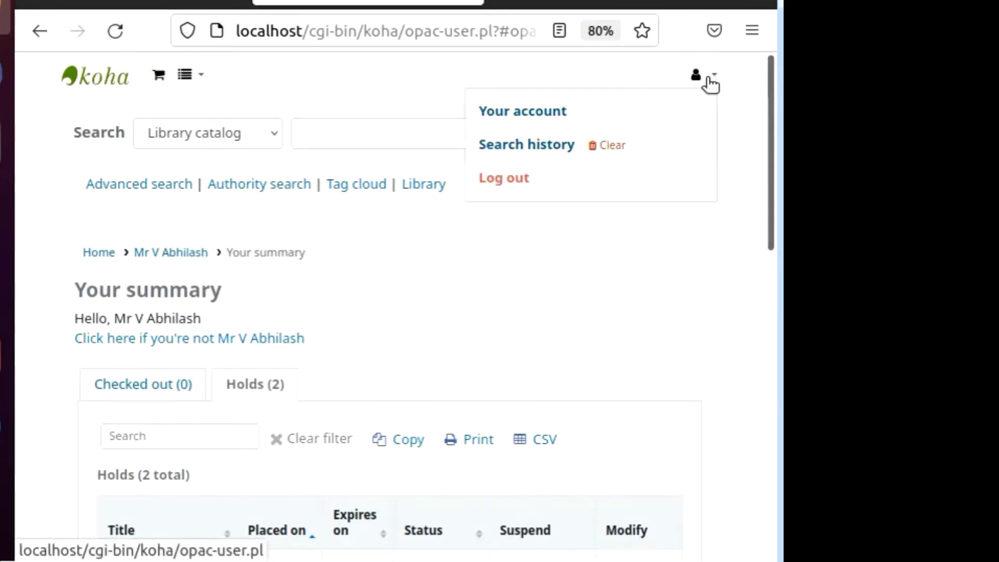
click(503, 180)
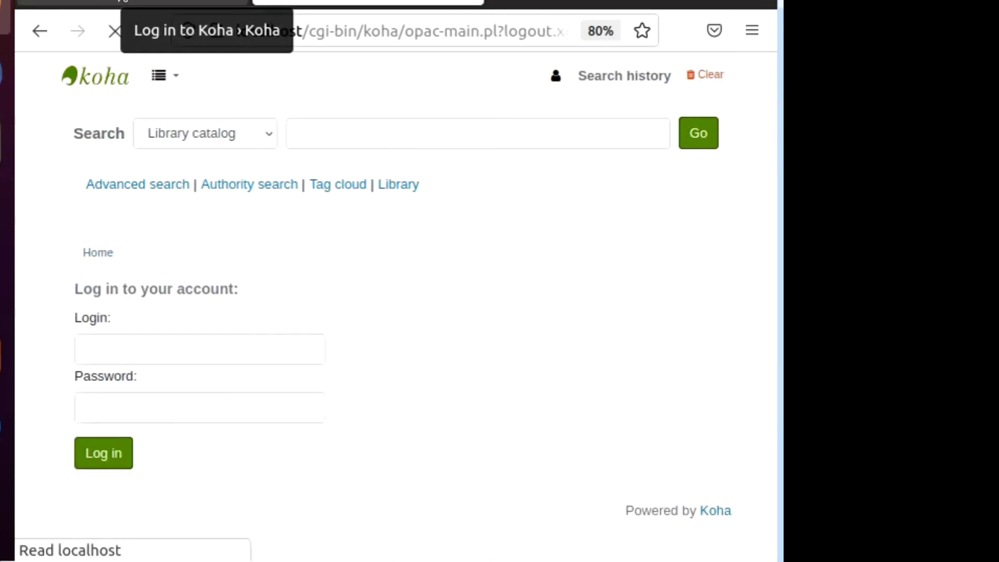
click(123, 2)
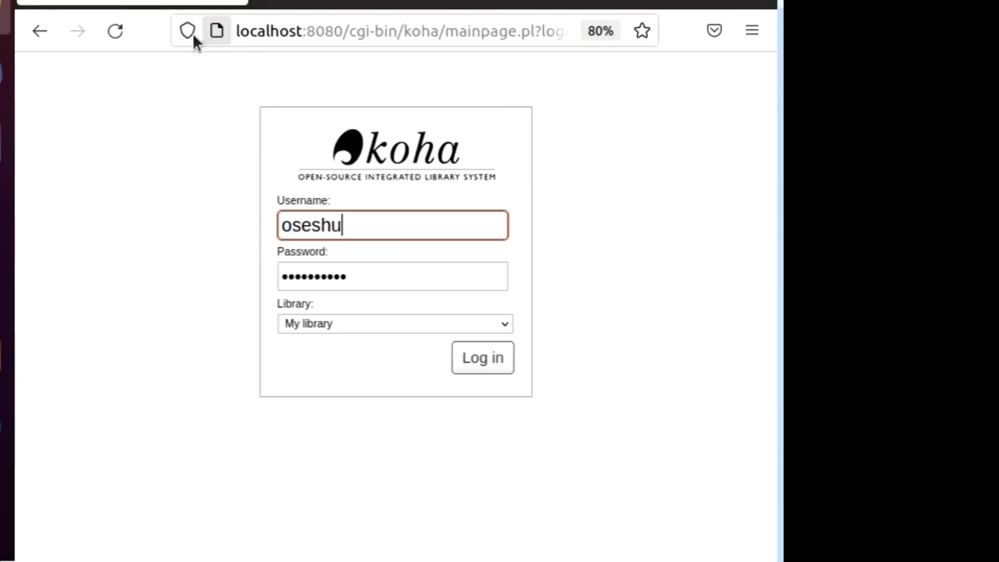
click(478, 359)
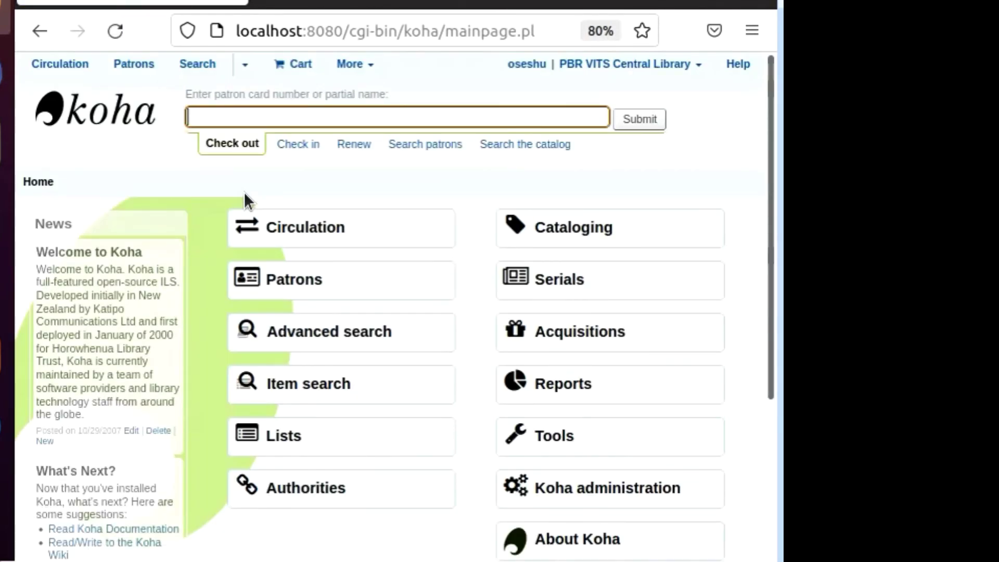
Open the 'C Programmming and Data Structure' staff record, showing 1 hold and its checked-out copy.
click(322, 237)
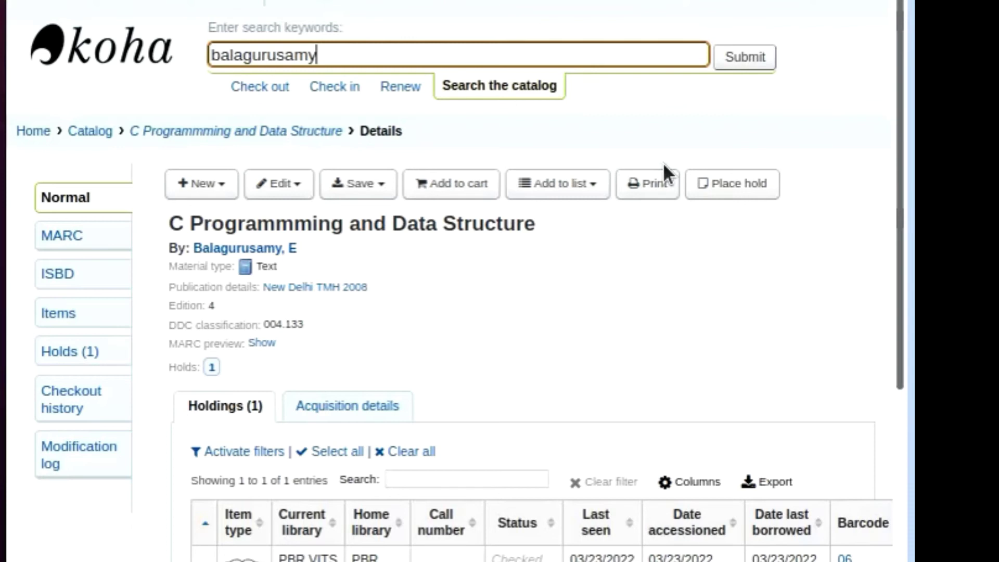
drag(903, 23, 902, 201)
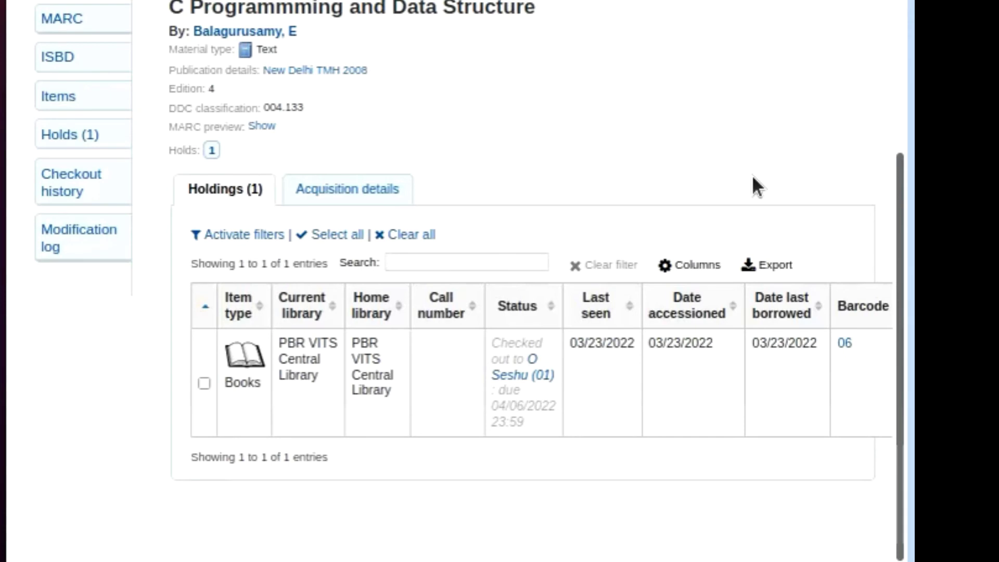
scroll(753, 177, up, 5)
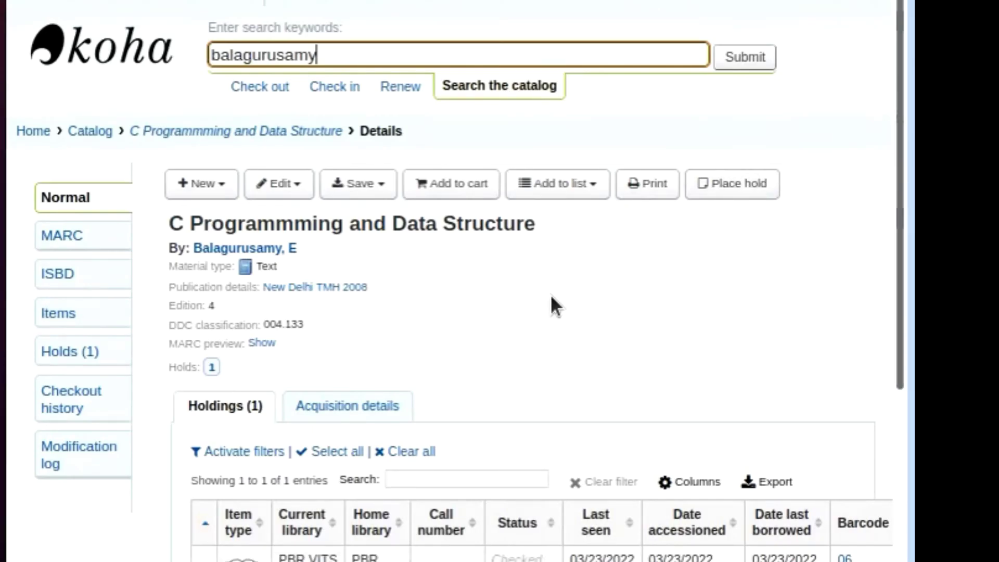
Open the title's Place a hold page and scroll the Existing holds table to its Cancel and Suspend columns.
click(731, 198)
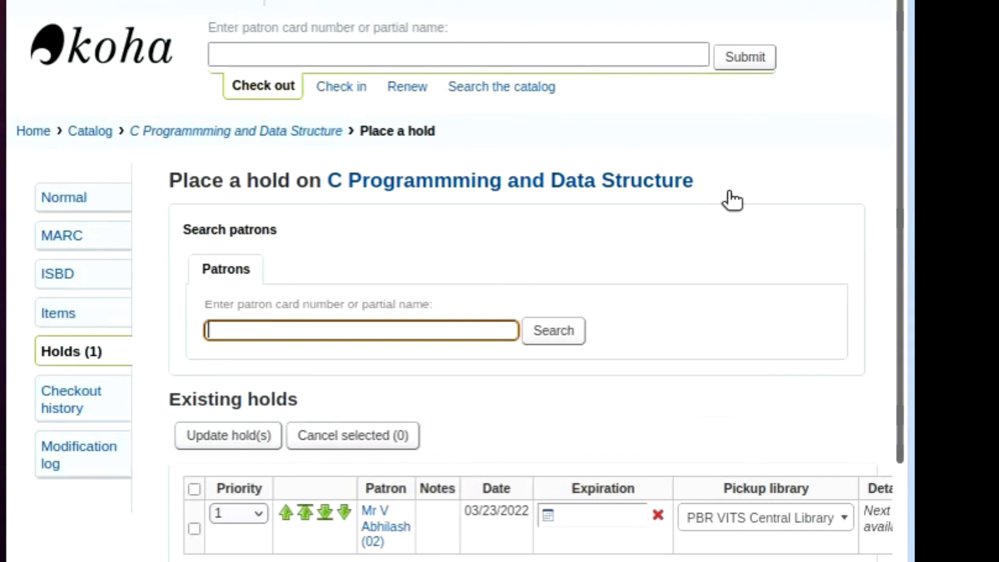
scroll(729, 201, down, 2)
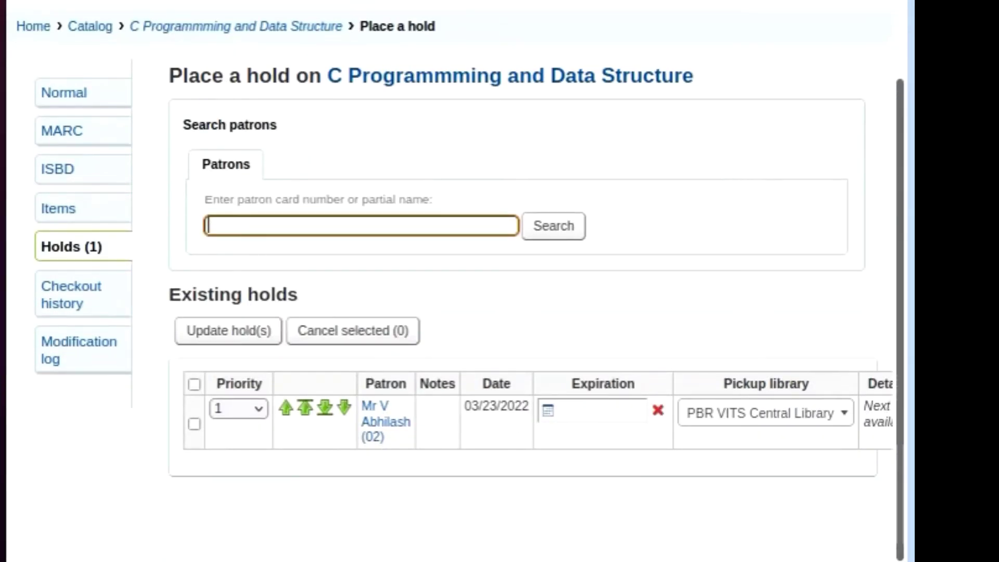
scroll(455, 260, right, 3)
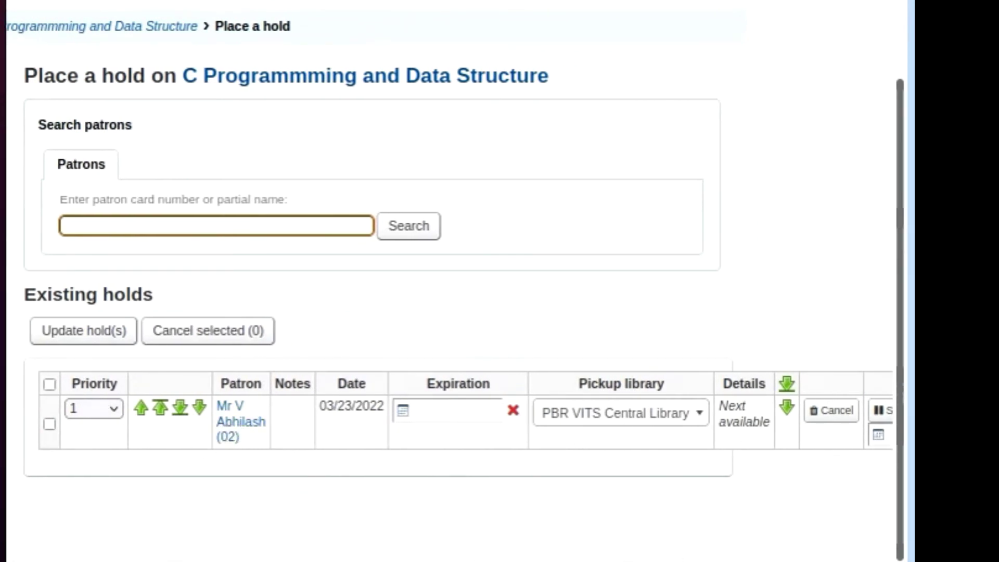
scroll(455, 281, right, 2)
scroll(454, 281, left, 4)
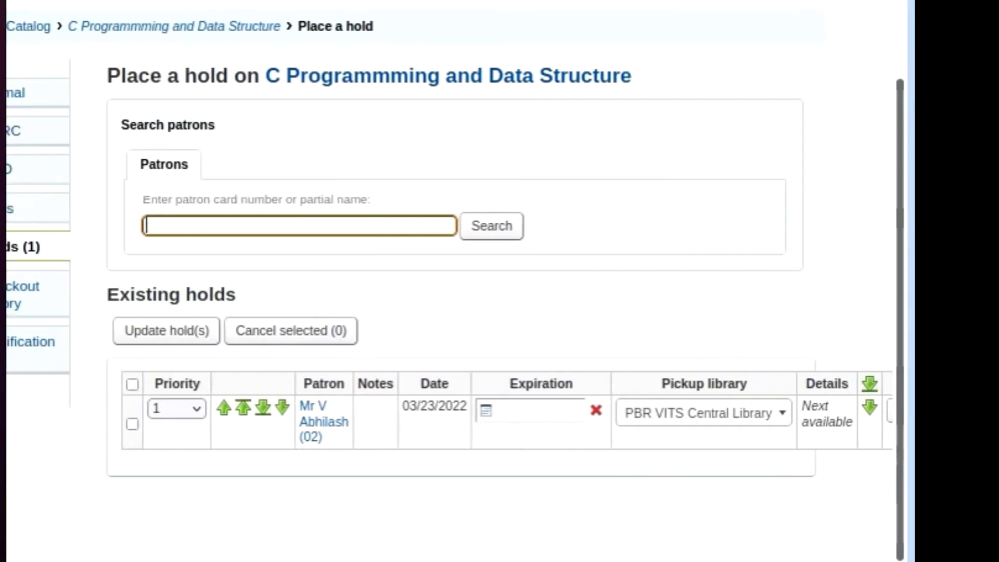
scroll(454, 281, left, 1)
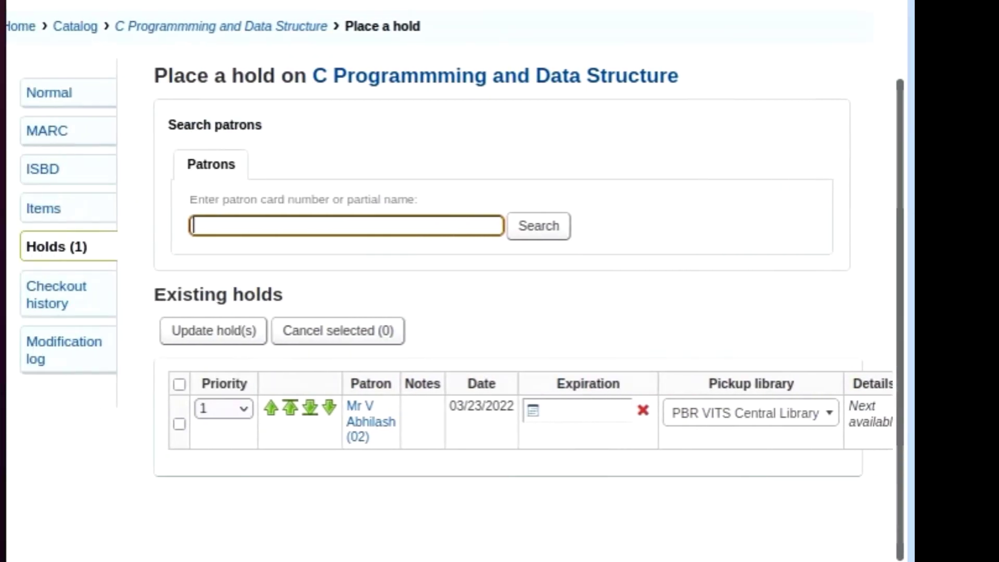
scroll(455, 281, right, 2)
scroll(454, 281, right, 3)
scroll(455, 281, left, 5)
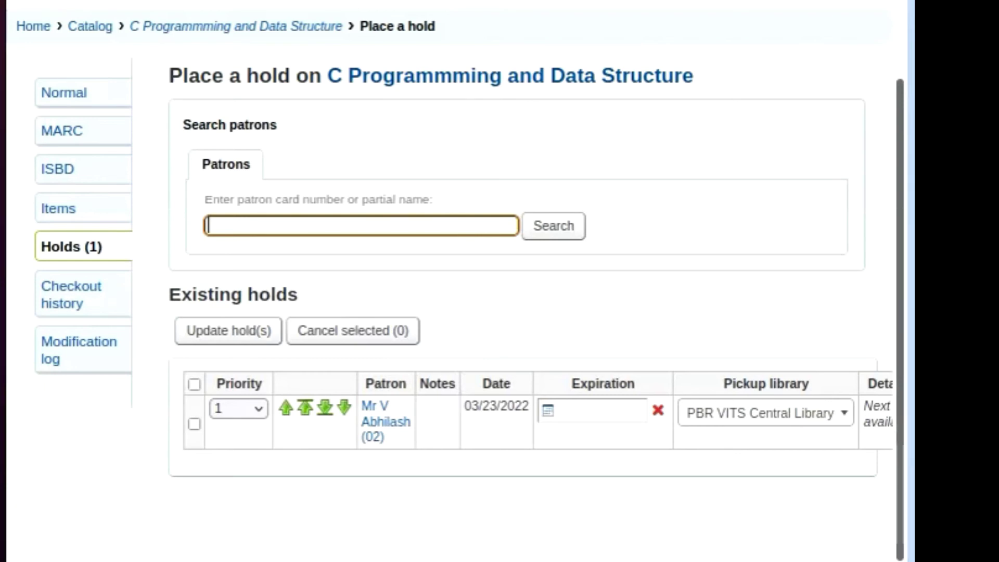
scroll(450, 249, right, 5)
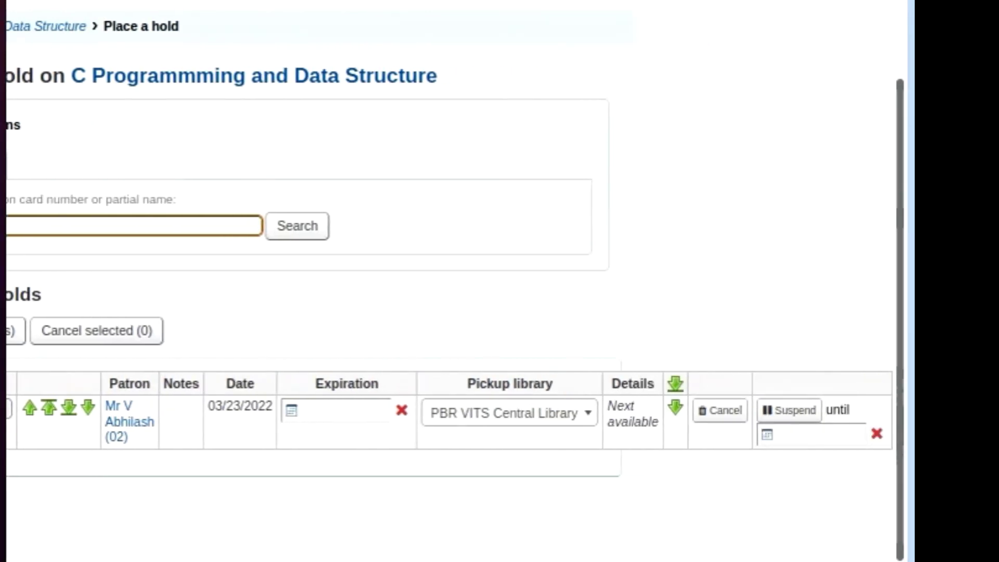
scroll(450, 249, left, 5)
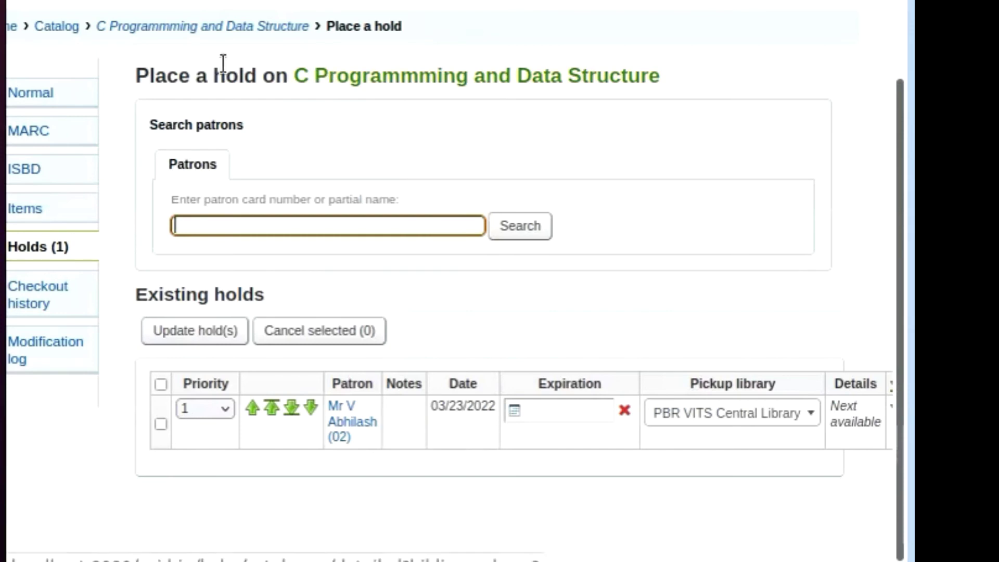
scroll(396, 135, up, 3)
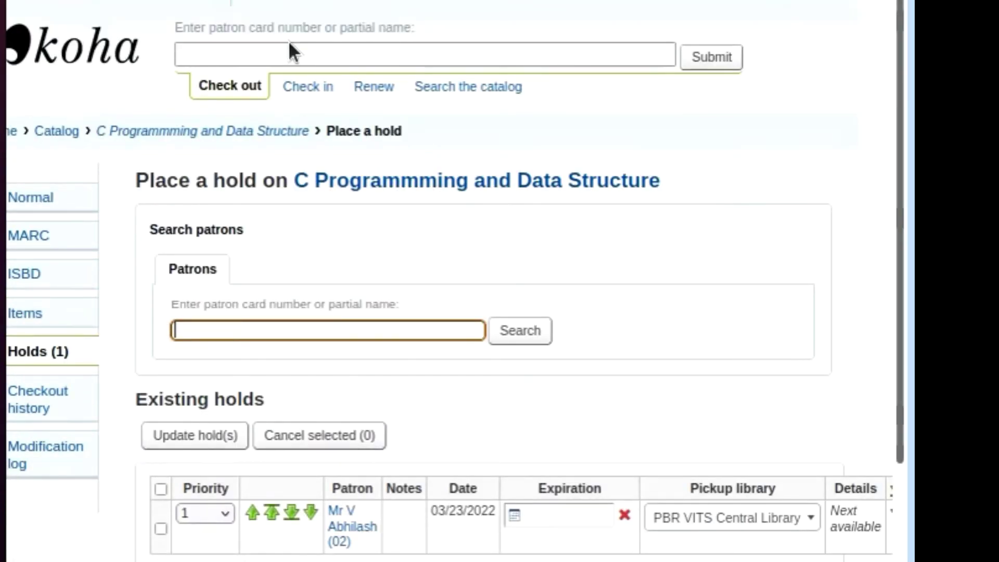
Check in barcode 06 and confirm the hold found for the waiting patron.
click(301, 94)
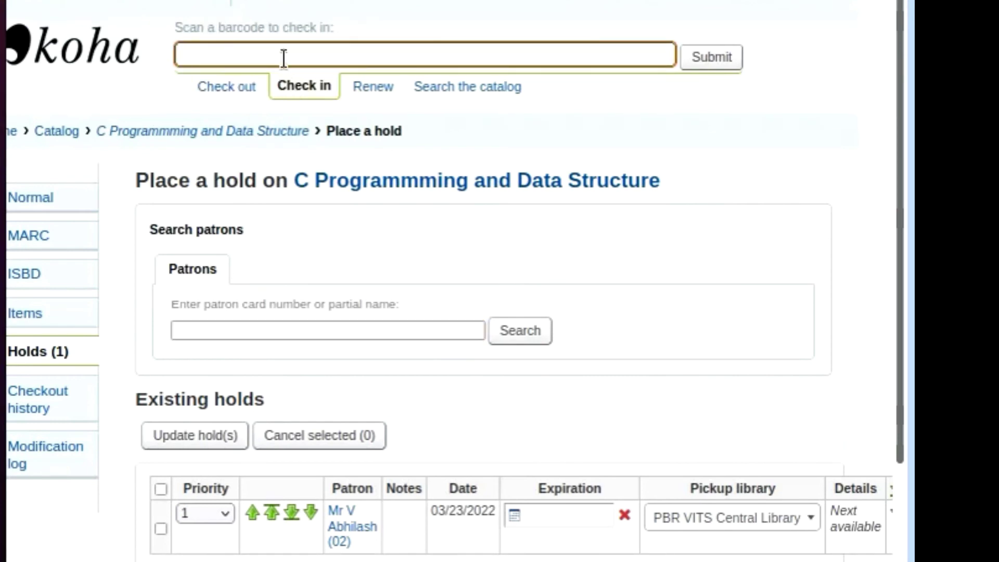
text(06)
click(712, 58)
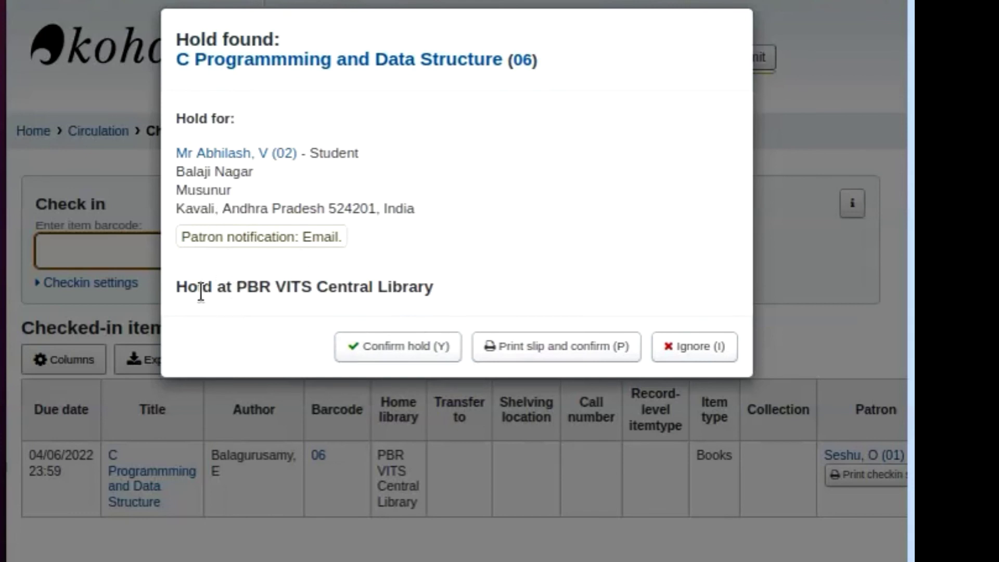
click(400, 358)
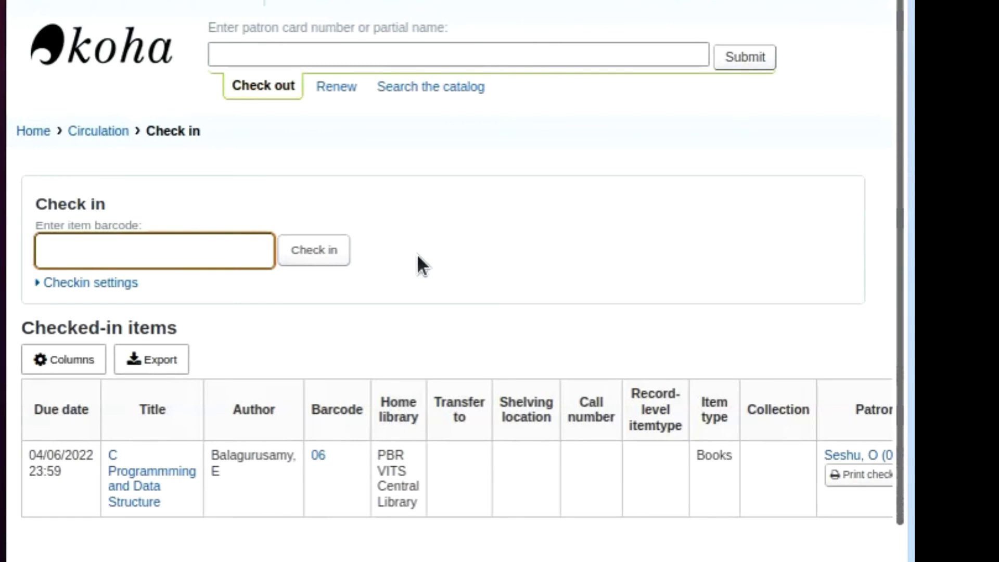
scroll(417, 254, down, 1)
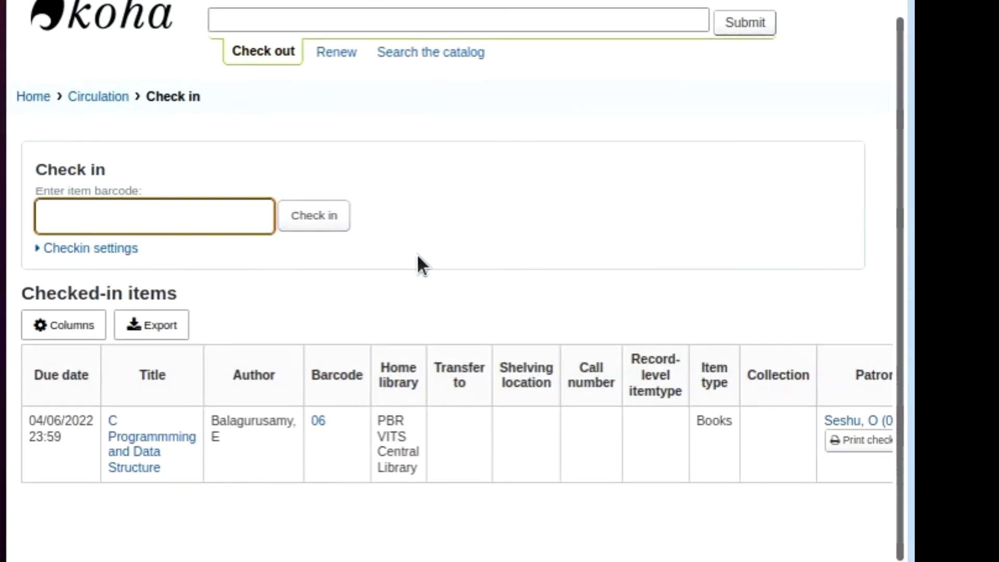
scroll(434, 552, right, 2)
scroll(434, 552, left, 2)
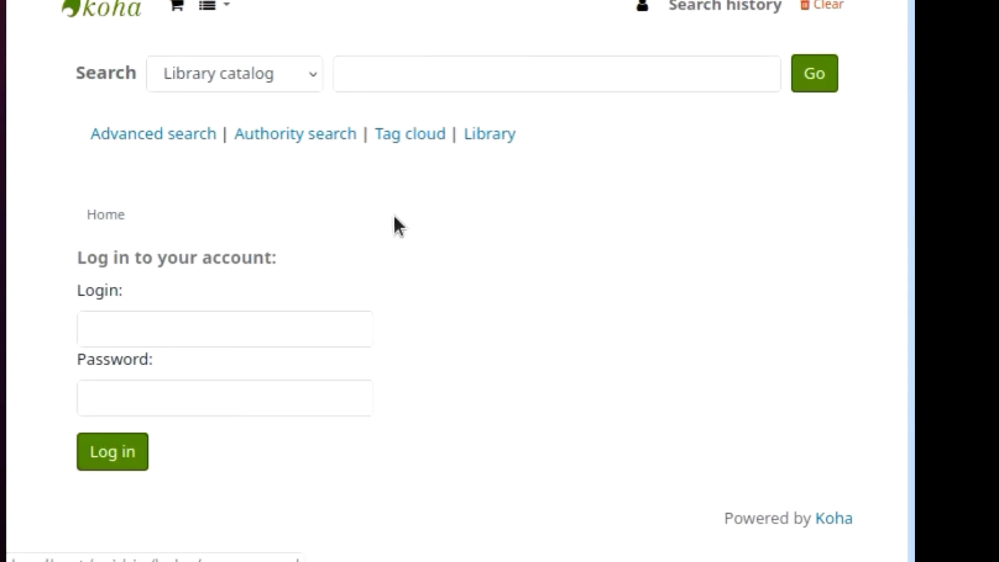
Log in to the OPAC with the patron's username and password, declining the browser's save prompt.
click(122, 320)
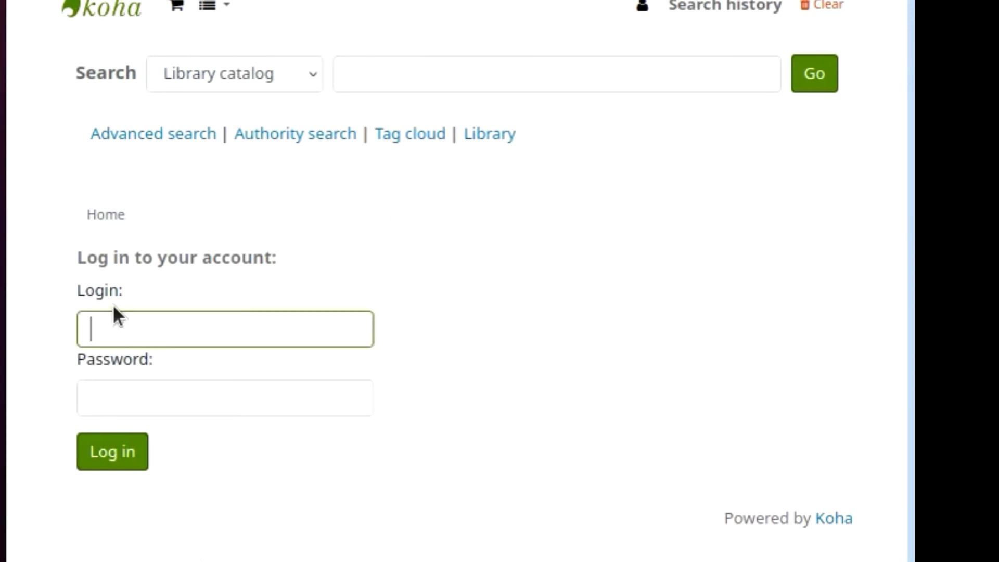
key(Tab)
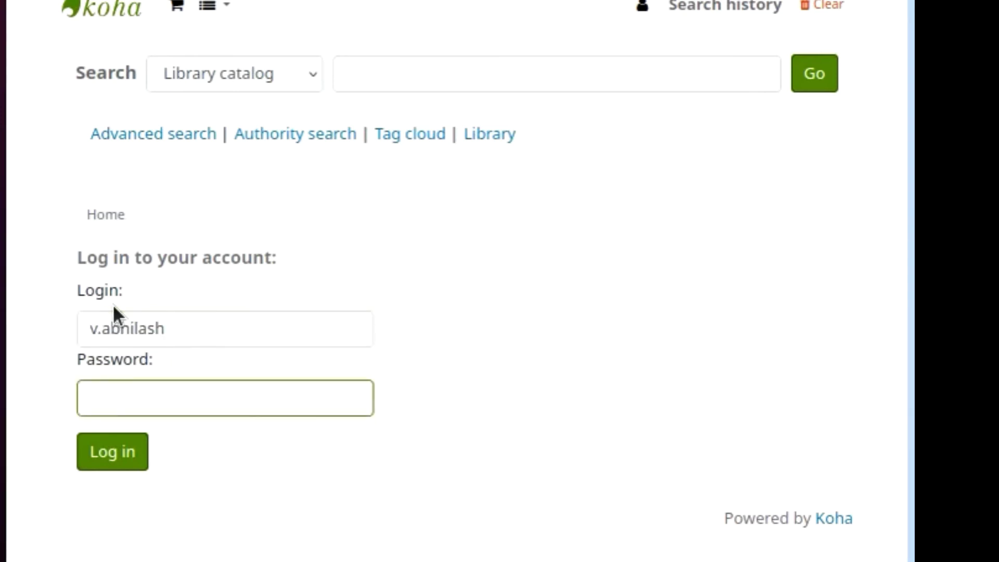
text(*********)
click(113, 451)
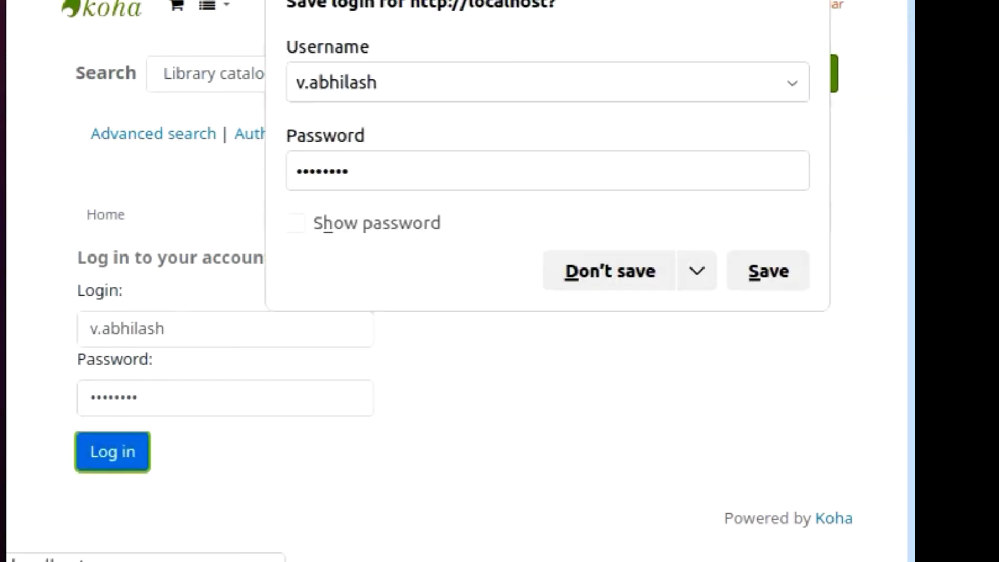
click(639, 275)
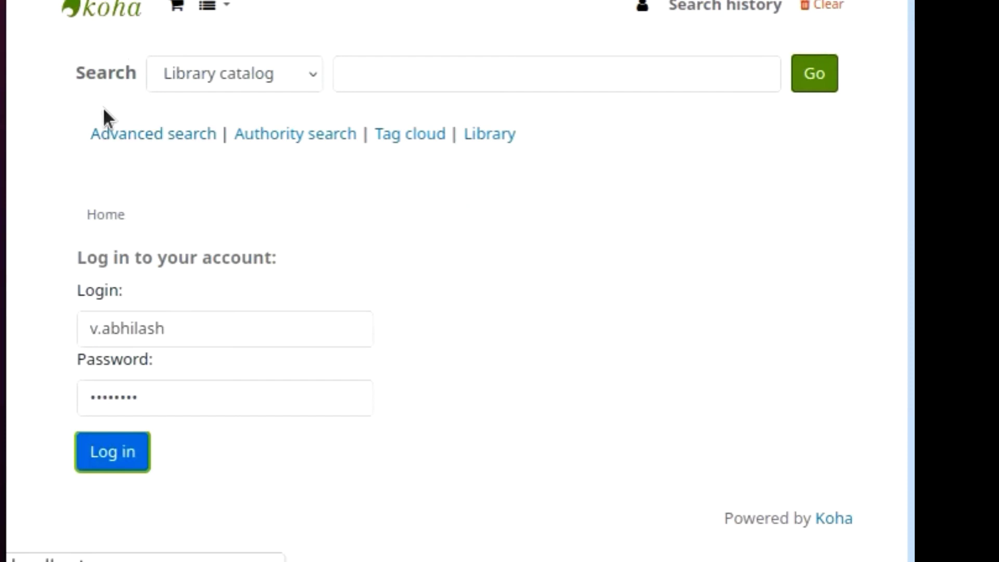
key(Return)
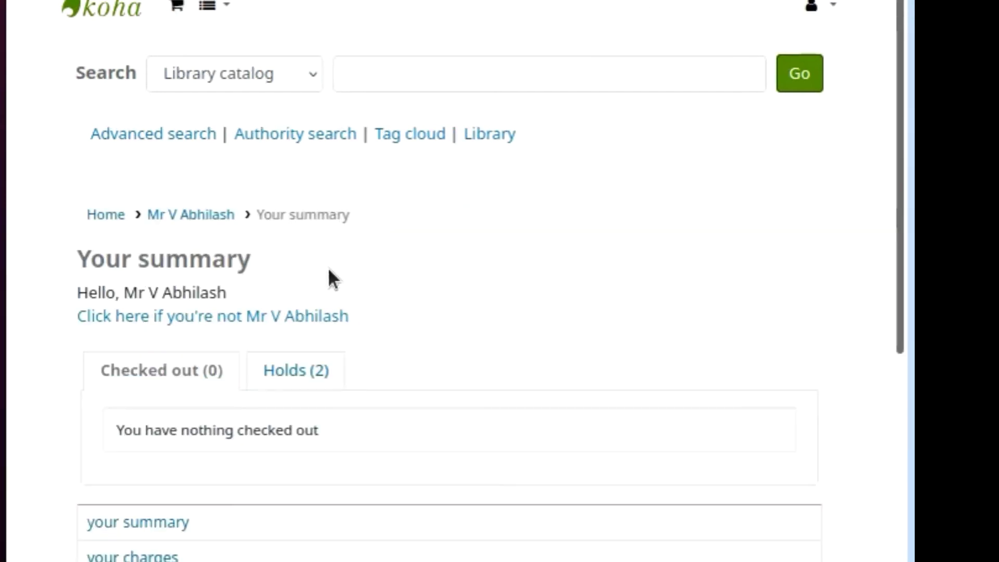
Review the patron's OPAC holds list, then return to the staff Check in page listing barcode 06.
scroll(329, 270, down, 2)
click(284, 258)
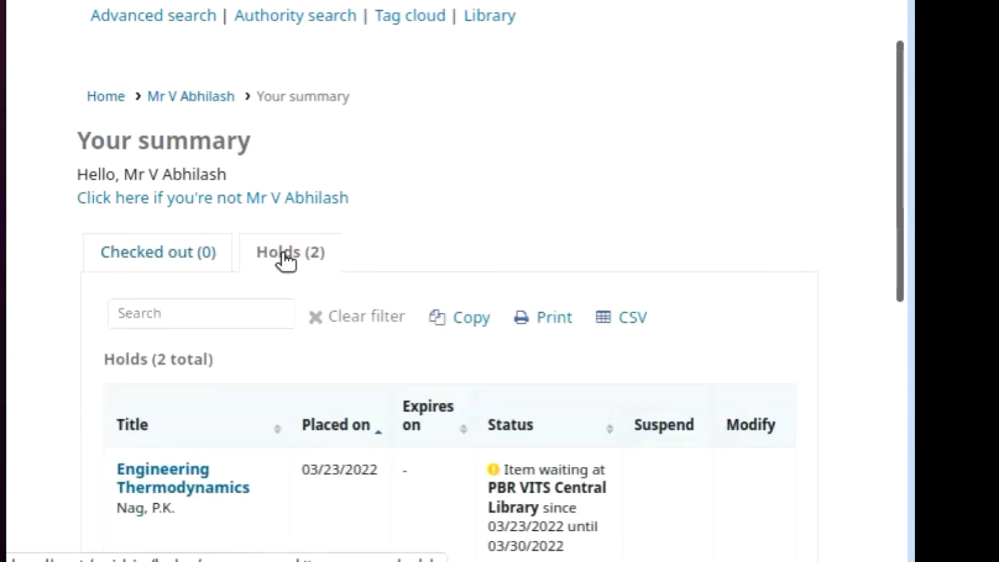
scroll(442, 284, down, 4)
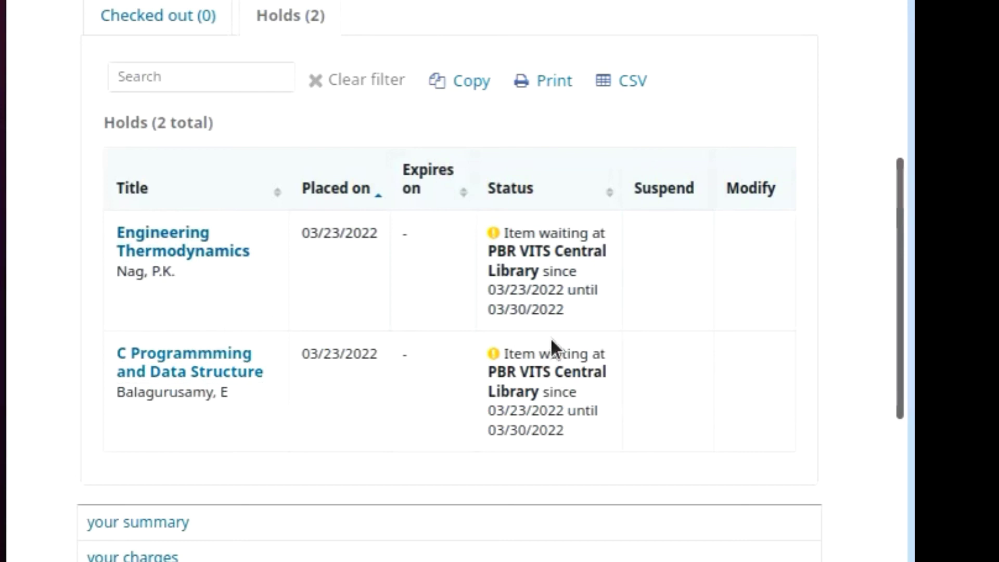
scroll(550, 338, up, 5)
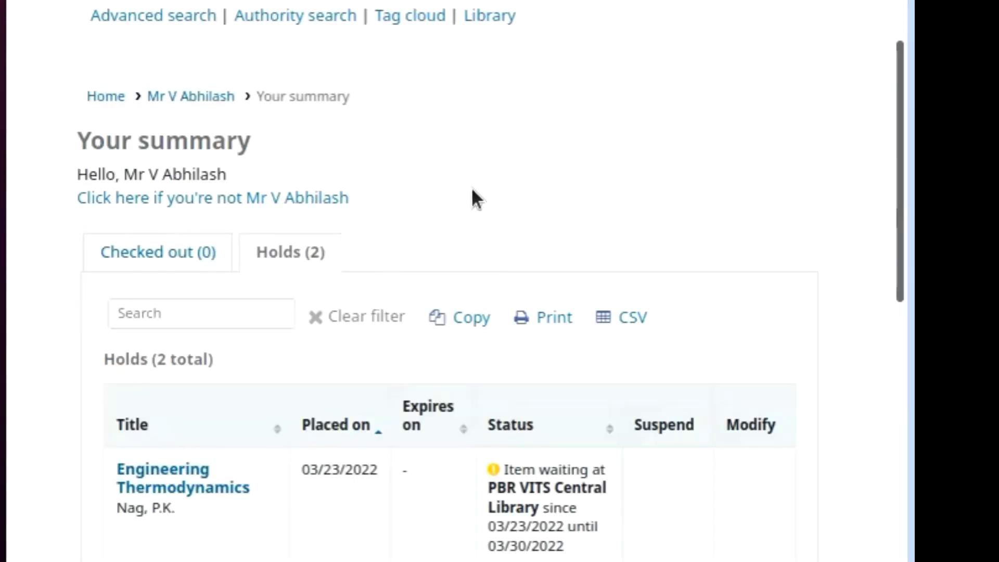
scroll(464, 196, down, 3)
scroll(467, 195, down, 1)
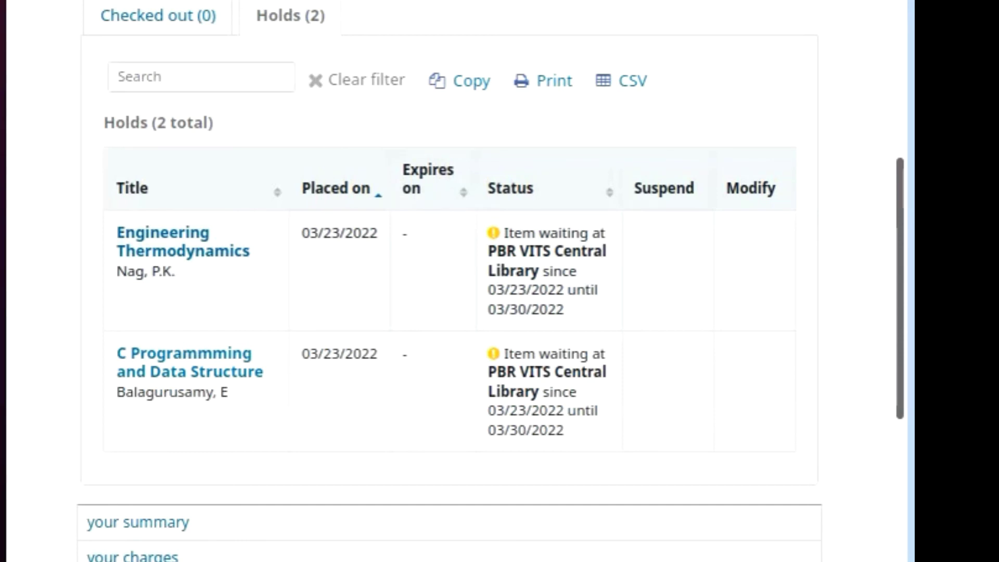
key(ctrl+shift+Tab)
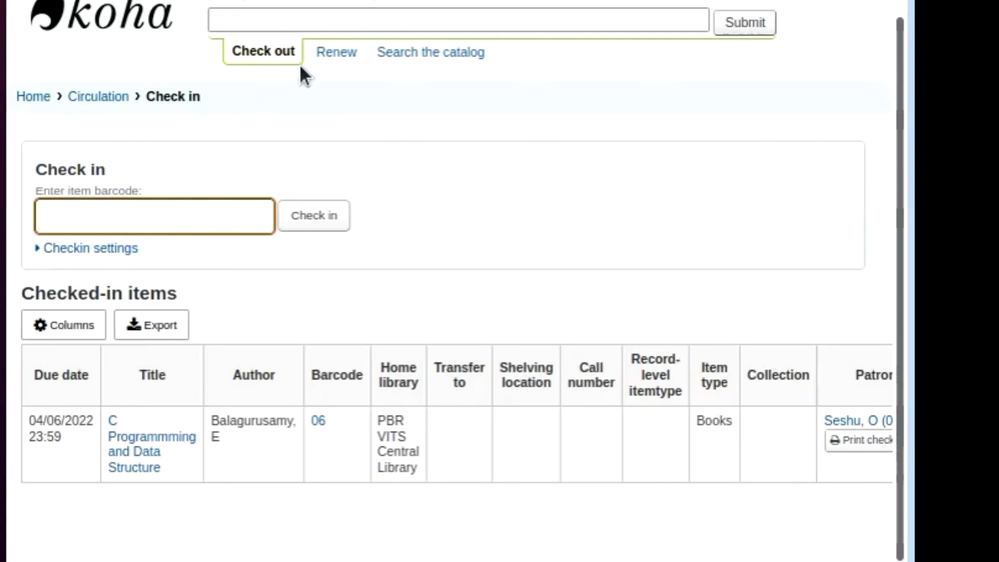
Look up the patron by card number for checkout and log in with librarian credentials.
click(263, 23)
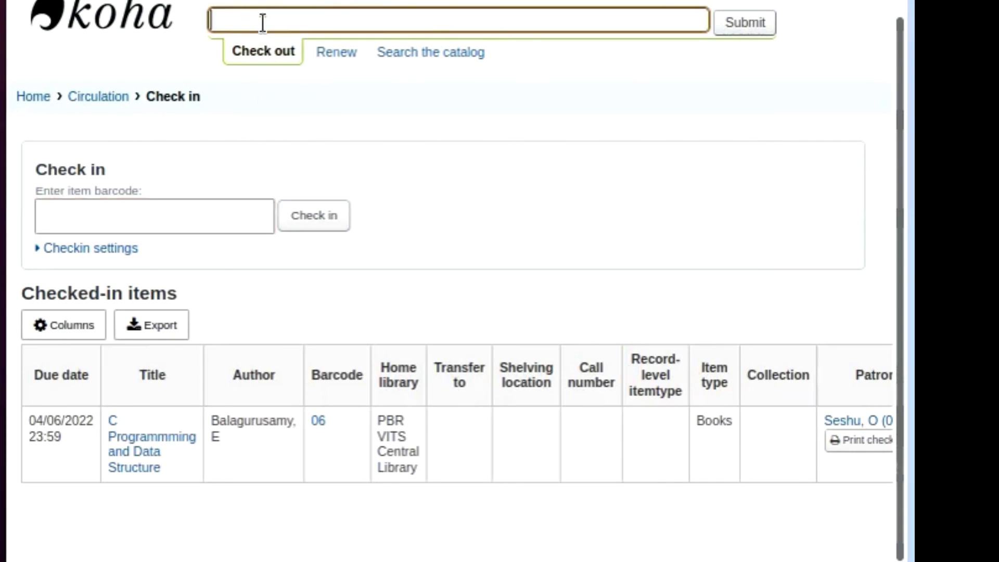
text(01)
click(758, 29)
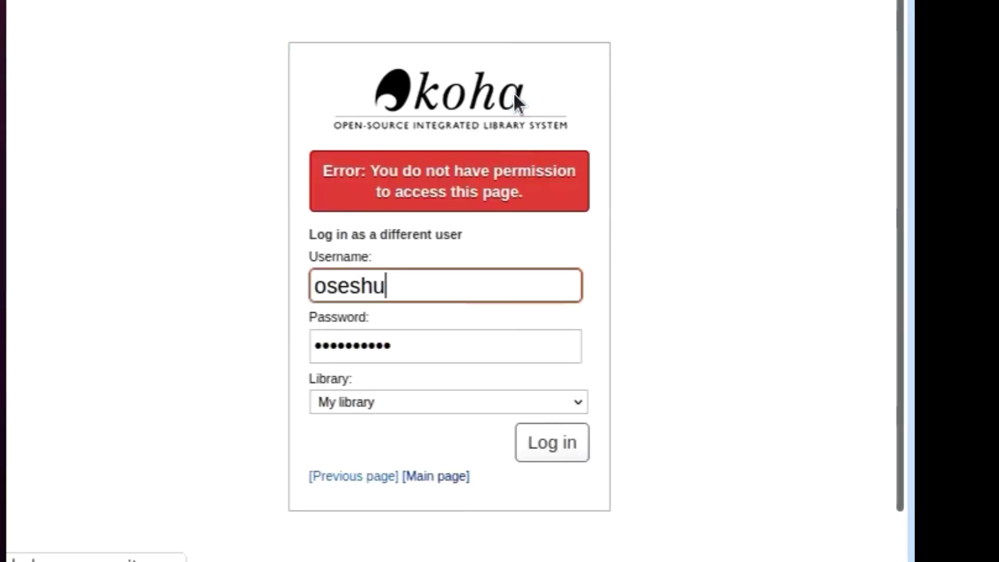
click(547, 453)
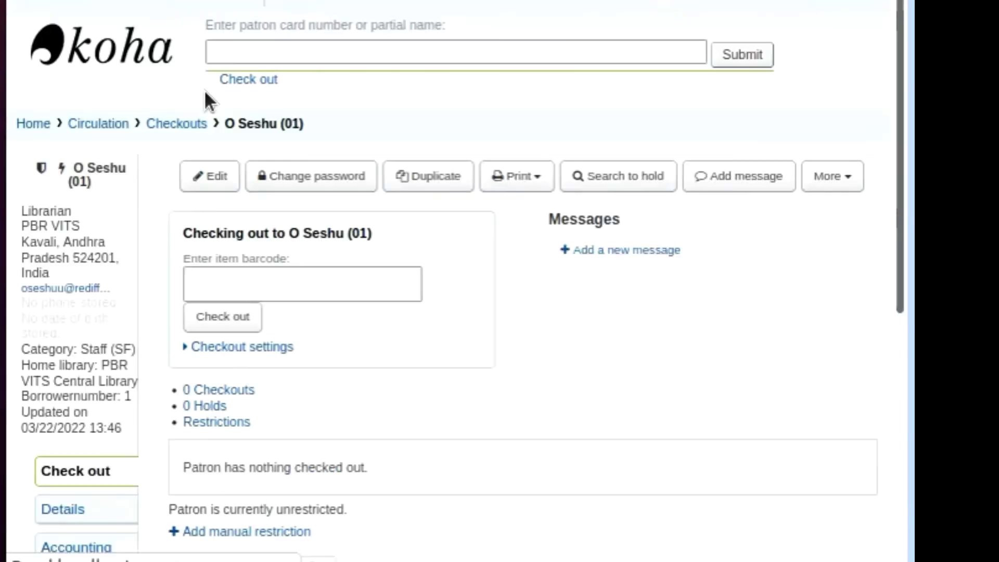
Try checking out barcode 06 to this patron, then decline because it's waiting on hold.
scroll(440, 330, down, 2)
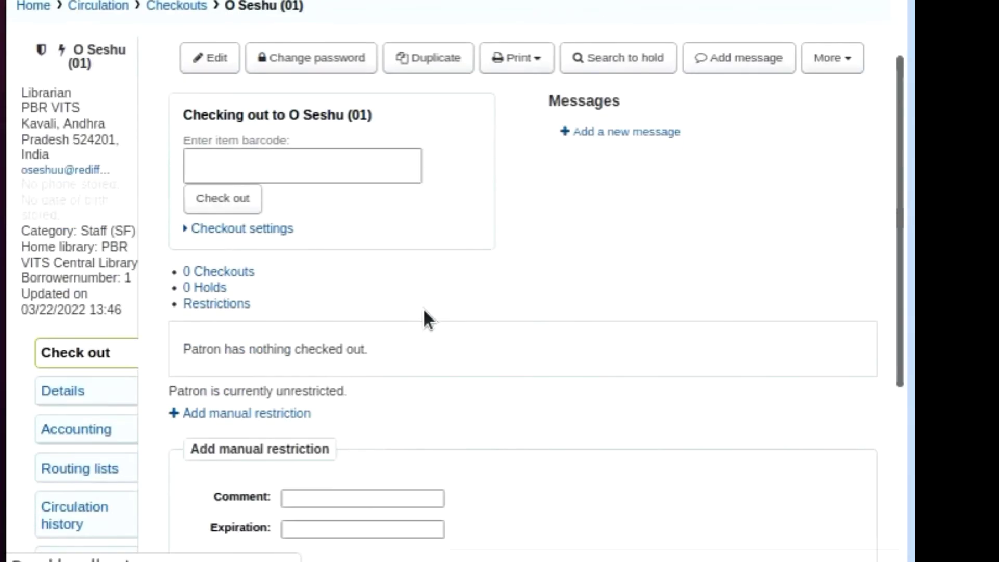
click(250, 161)
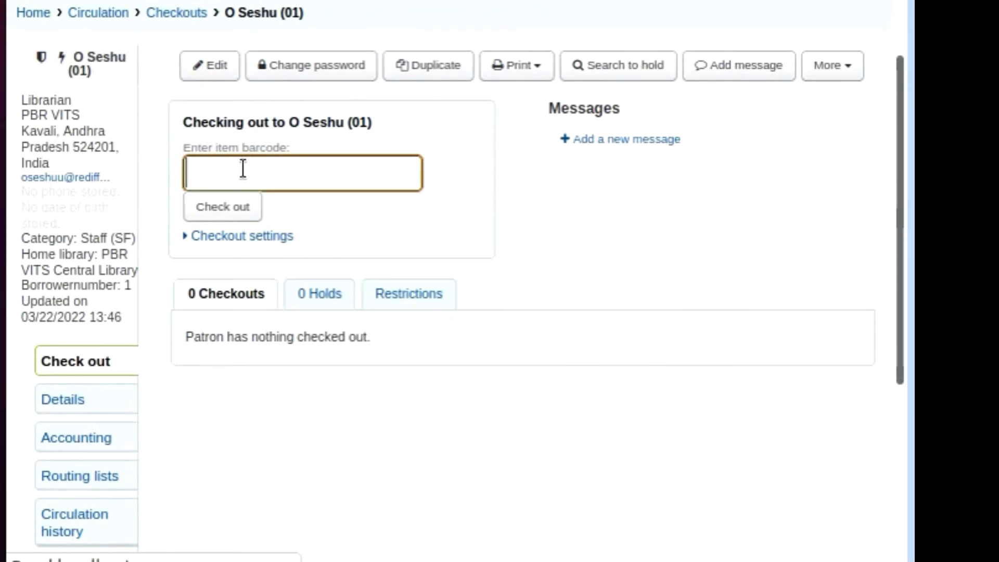
text(06)
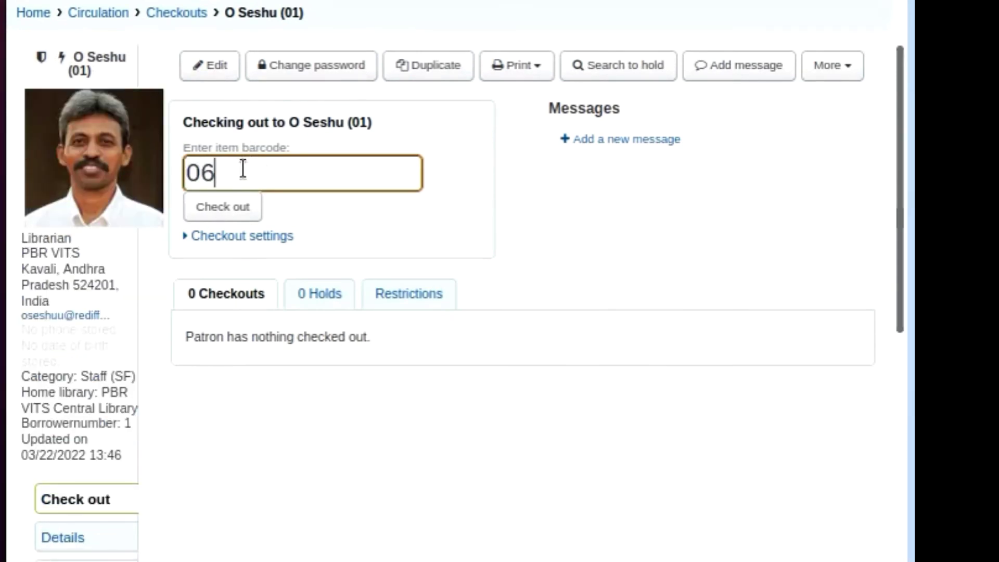
click(217, 210)
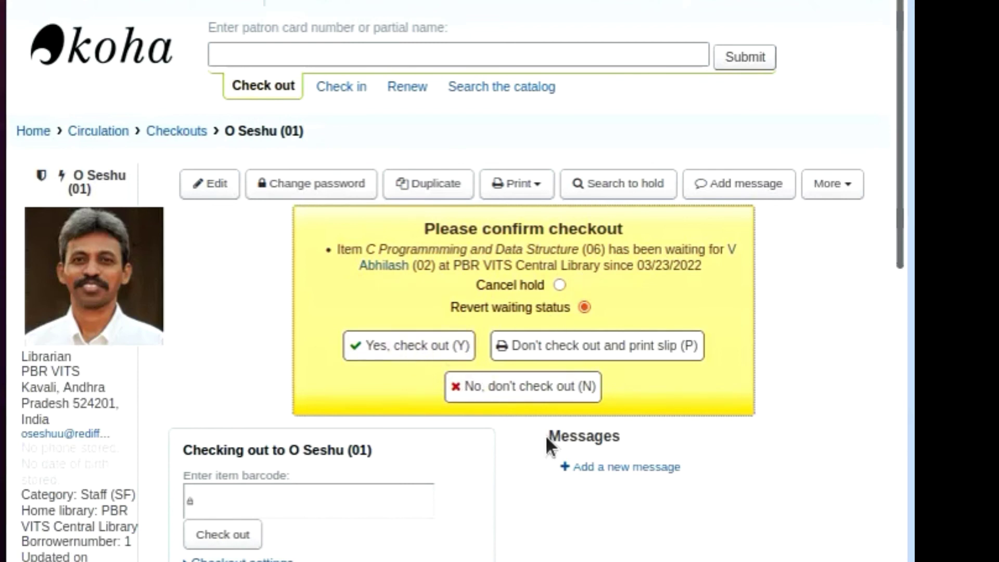
click(546, 398)
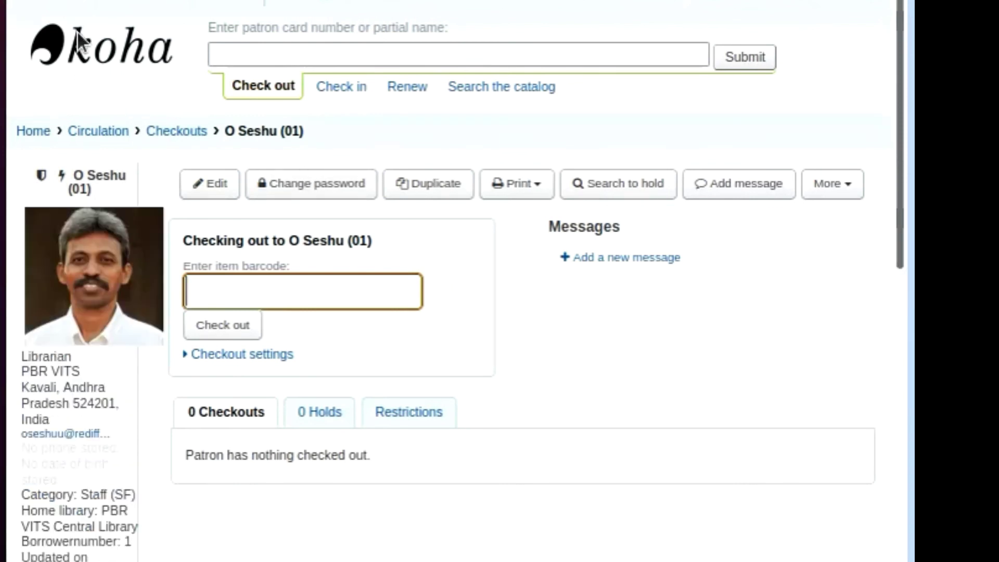
Check Holds (2) in the OPAC: the book waits at PBR VITS Central Library until 03/30/2022.
click(71, 4)
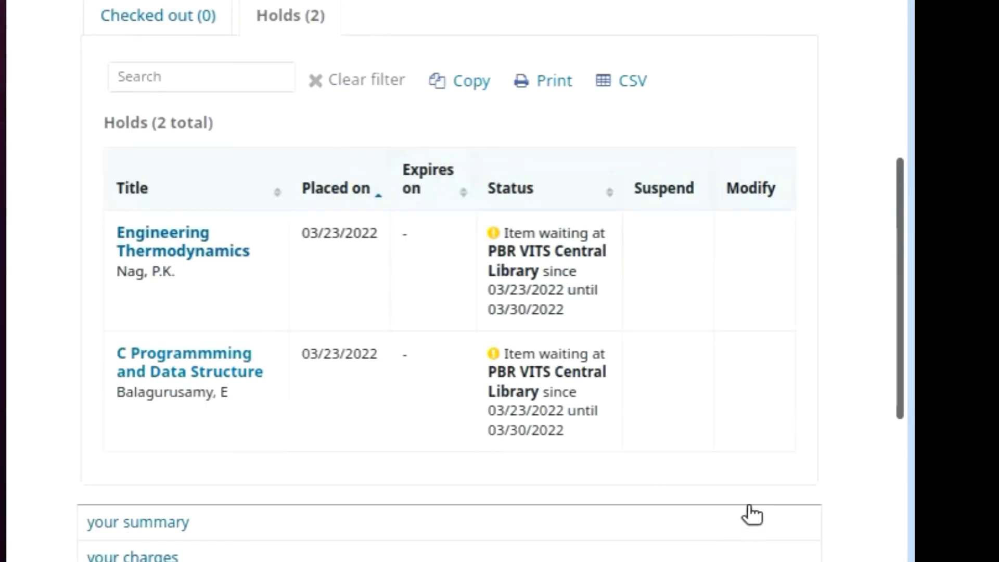
scroll(752, 504, up, 2)
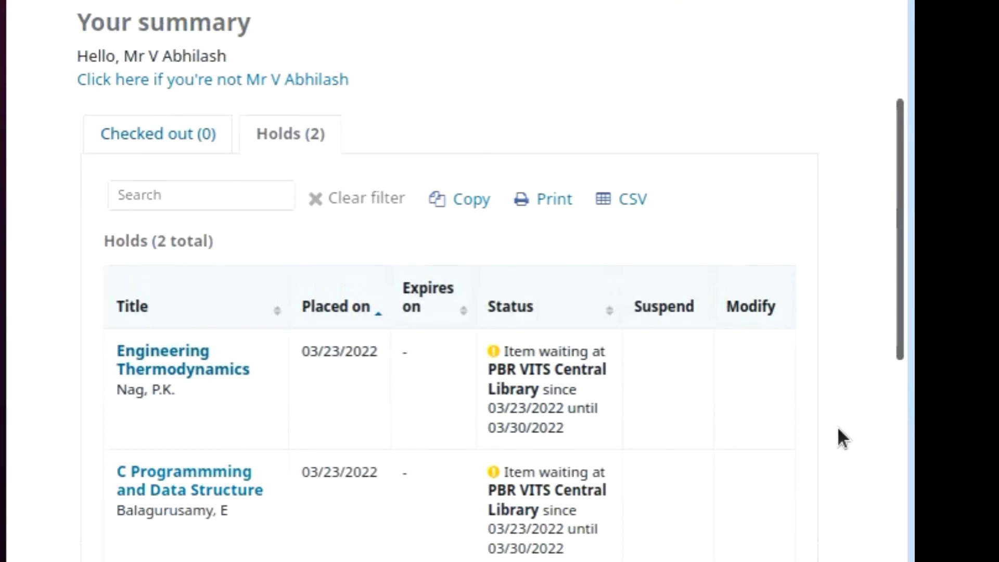
scroll(856, 433, down, 2)
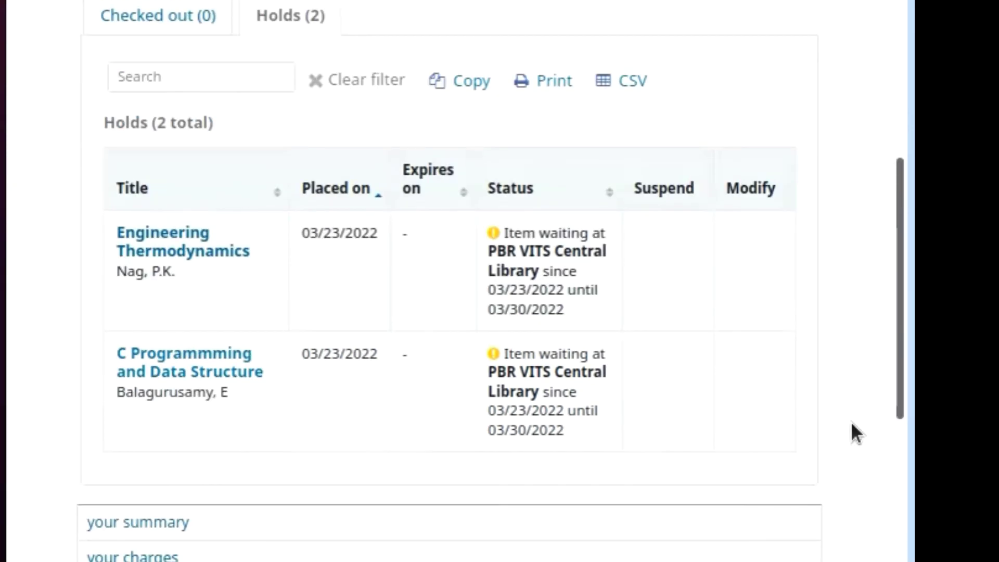
scroll(852, 424, up, 2)
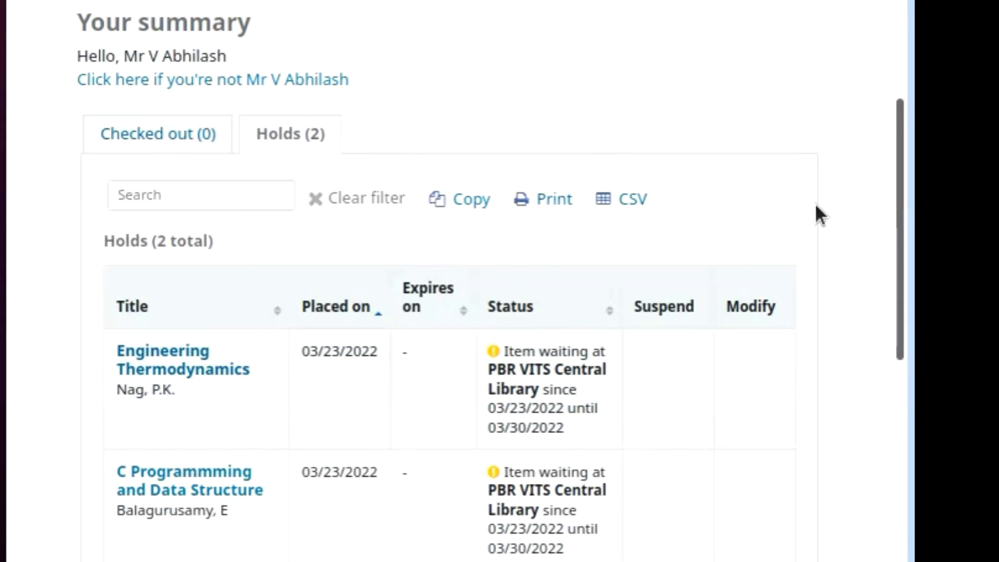
scroll(815, 408, down, 2)
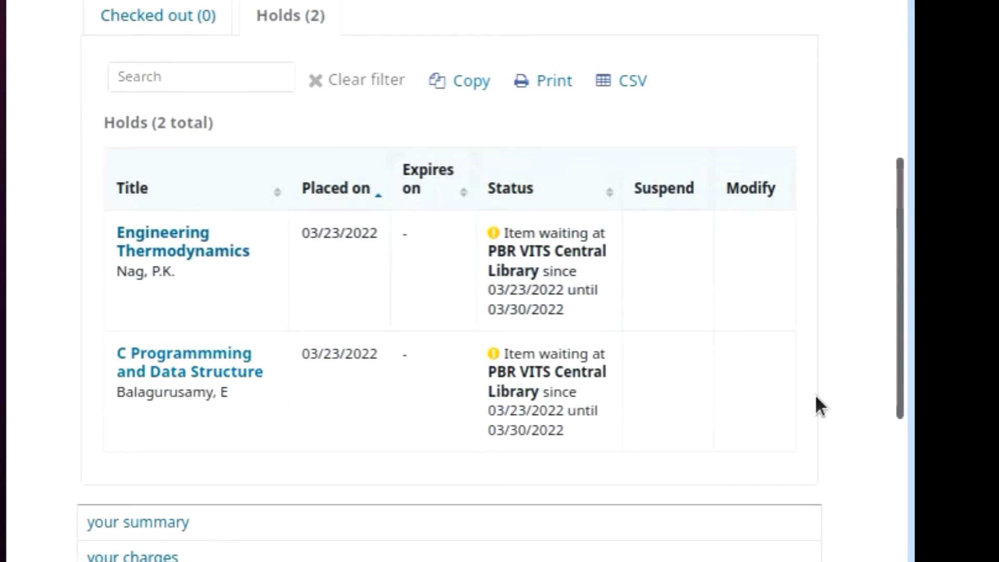
scroll(816, 398, up, 2)
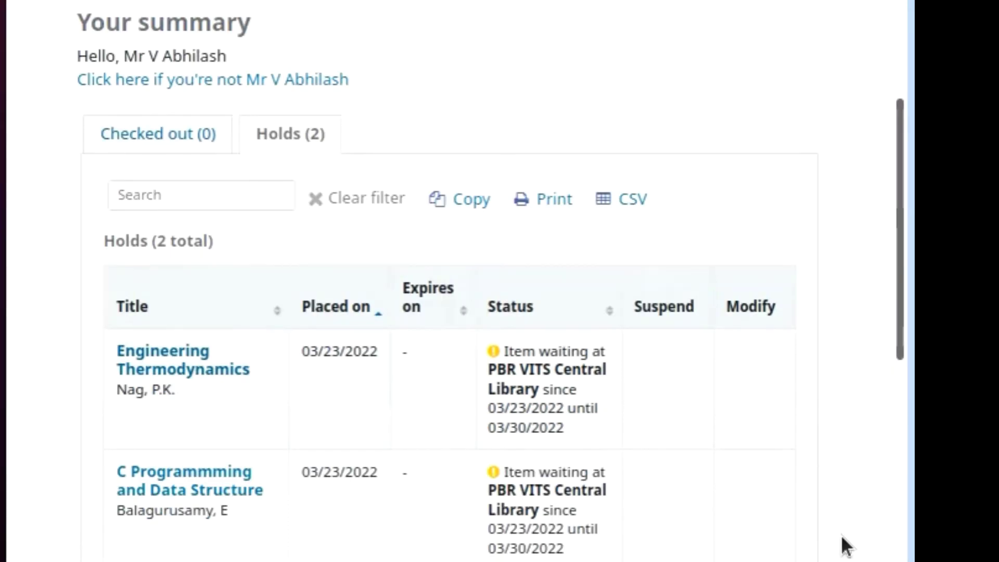
scroll(856, 521, down, 2)
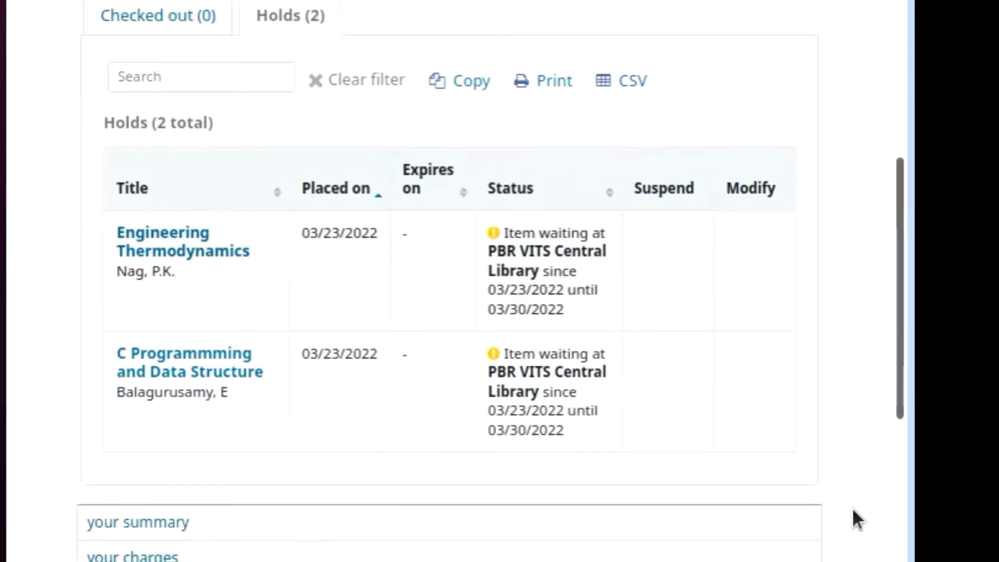
scroll(853, 521, down, 2)
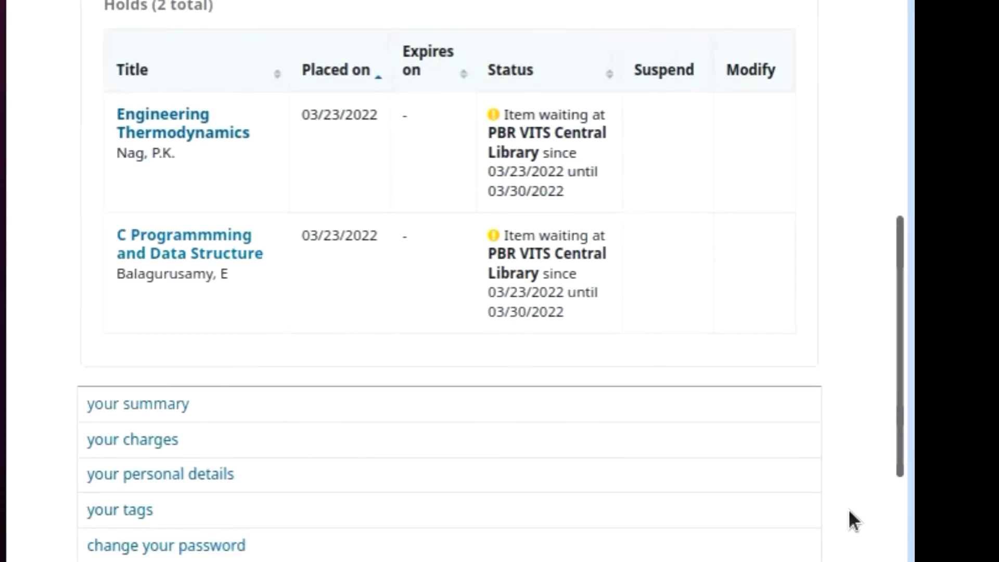
scroll(850, 511, up, 2)
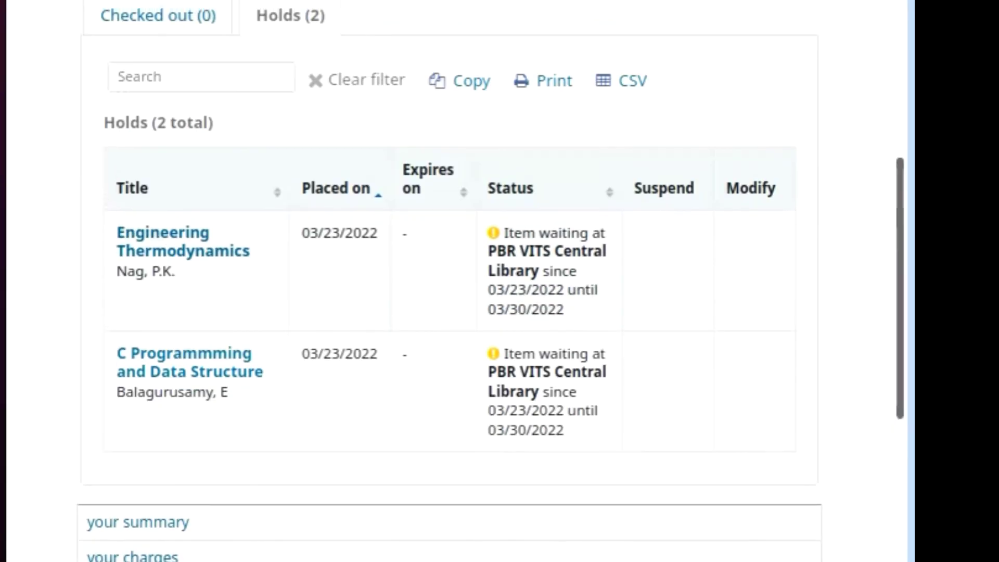